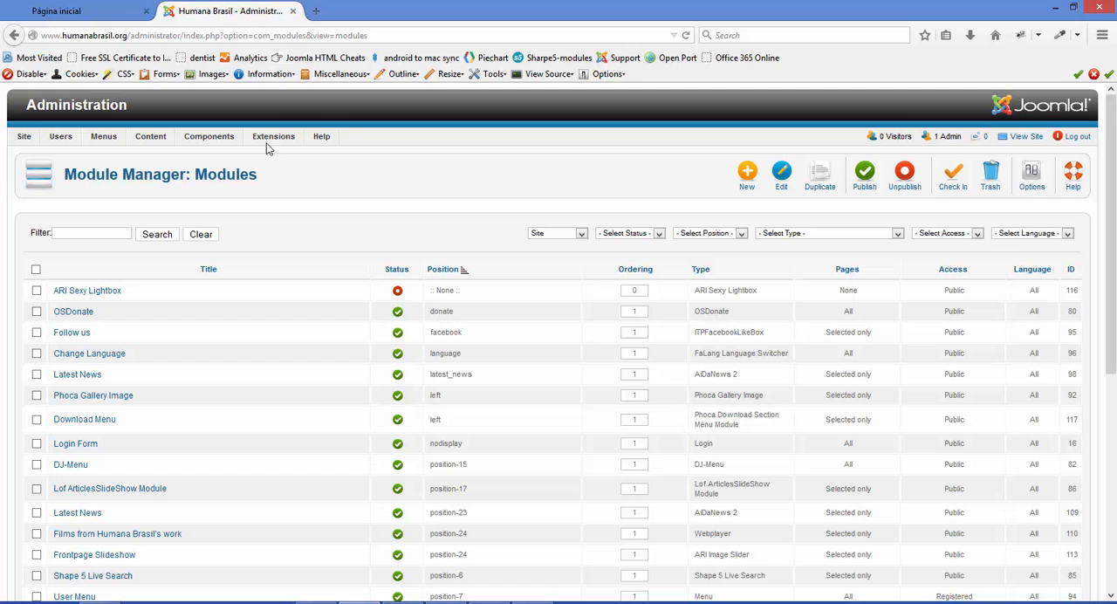
Open the Article Manager, clear the title filter, and look through the full list of articles
mouse_move(153, 138)
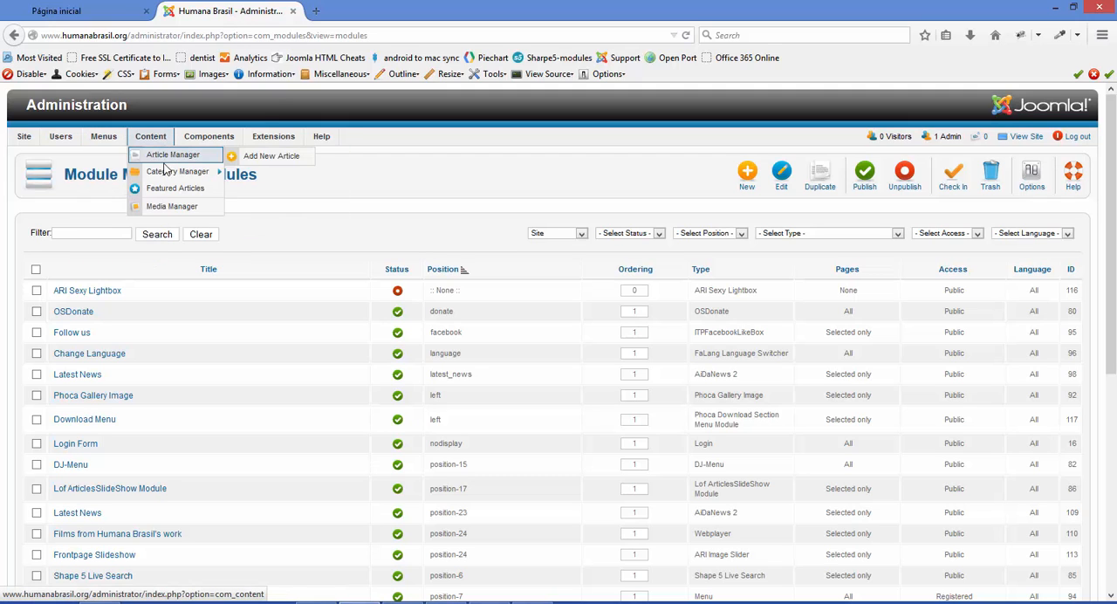
left_click(162, 159)
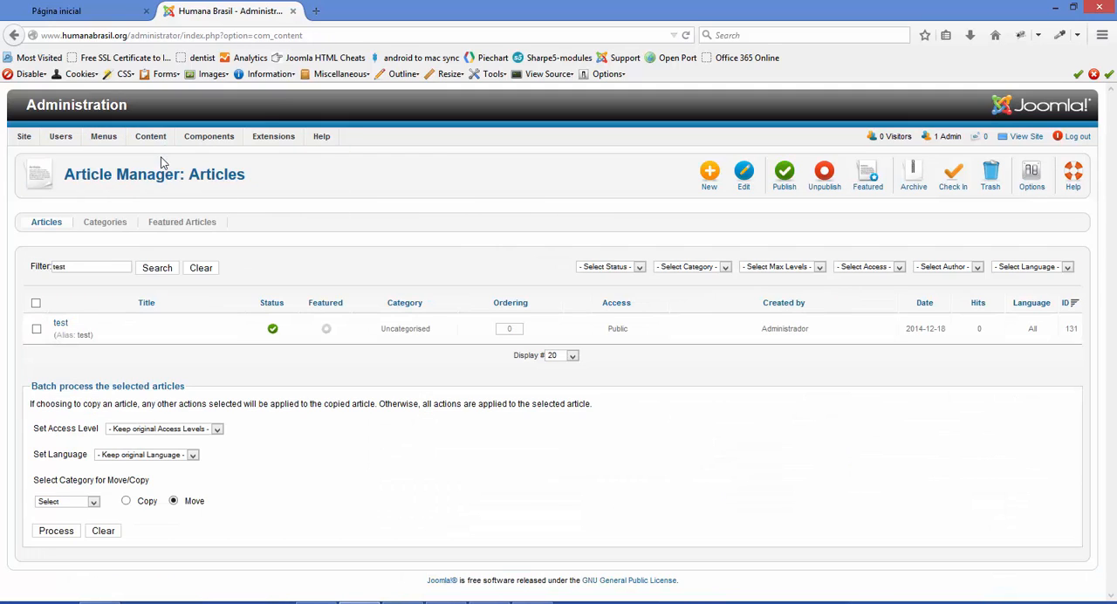
left_click(200, 268)
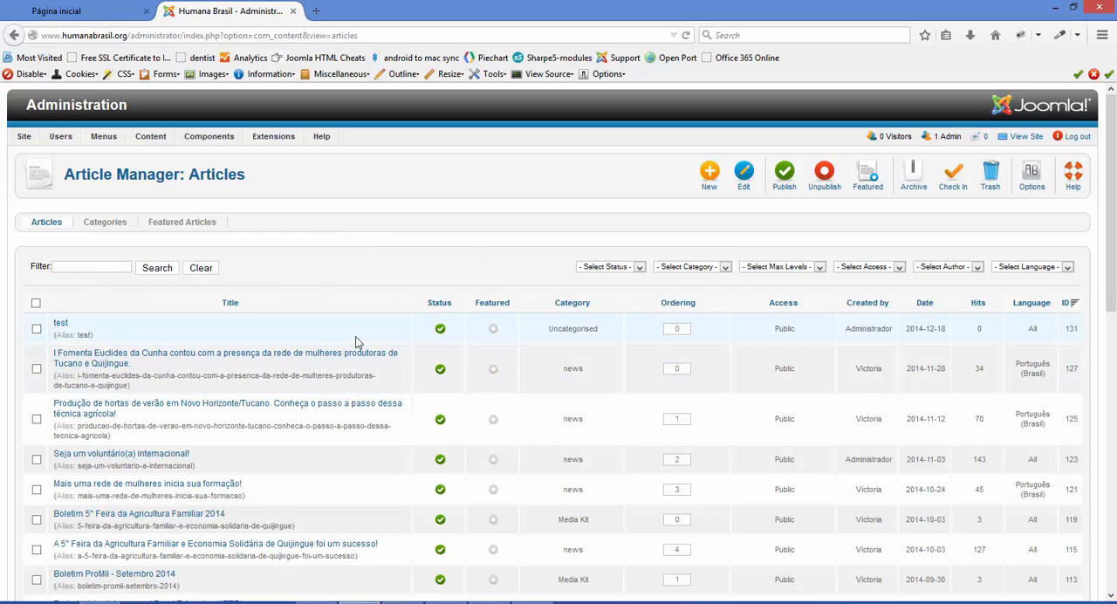
scroll(216, 537, "down", 8)
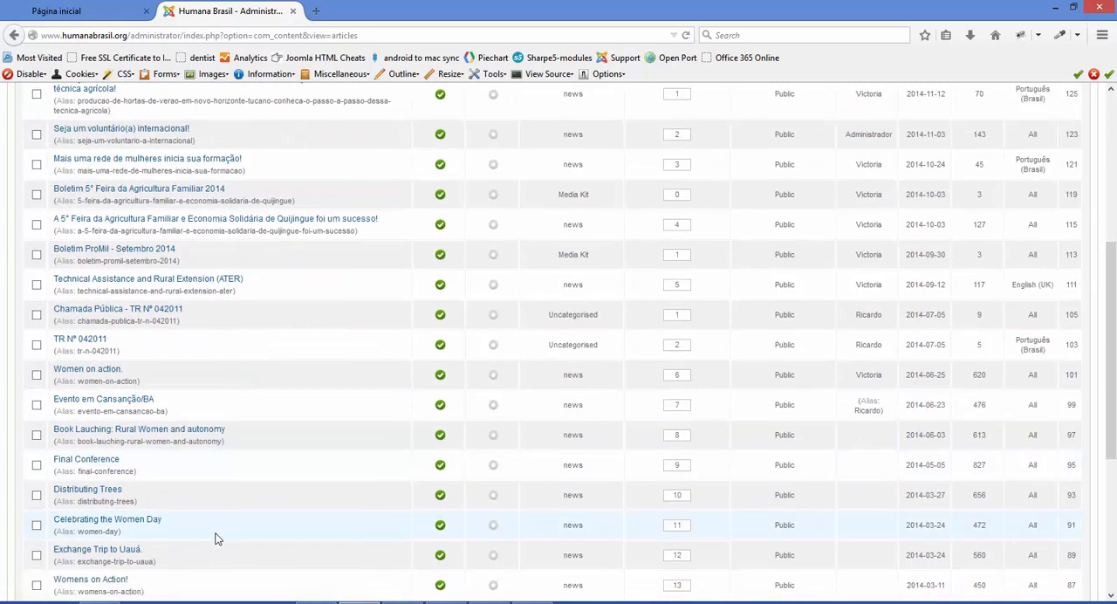
scroll(216, 537, "up", 6)
scroll(216, 541, "up", 4)
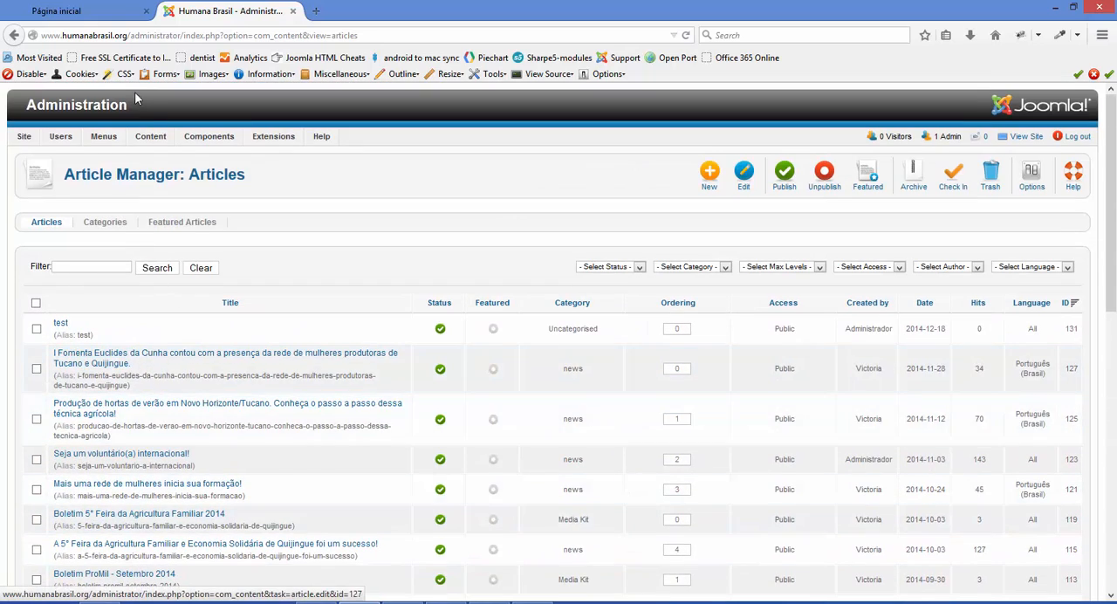
Switch to the public site's home page, change it to English, and examine the welcome article's text
left_click(109, 16)
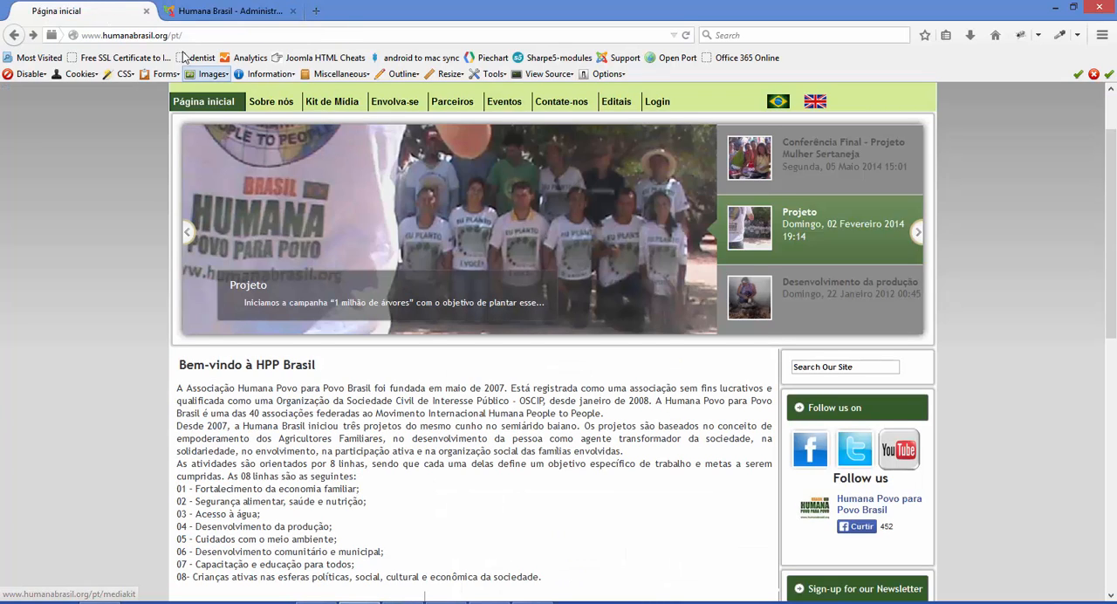
left_click(817, 100)
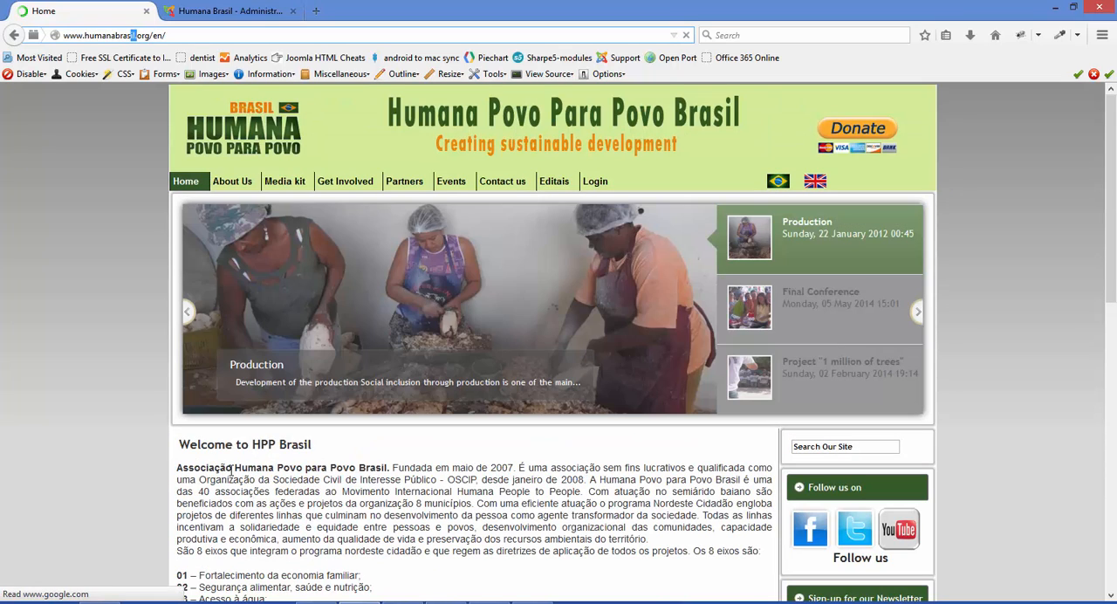
left_click_drag(200, 469, 473, 541)
scroll(473, 541, "down", 5)
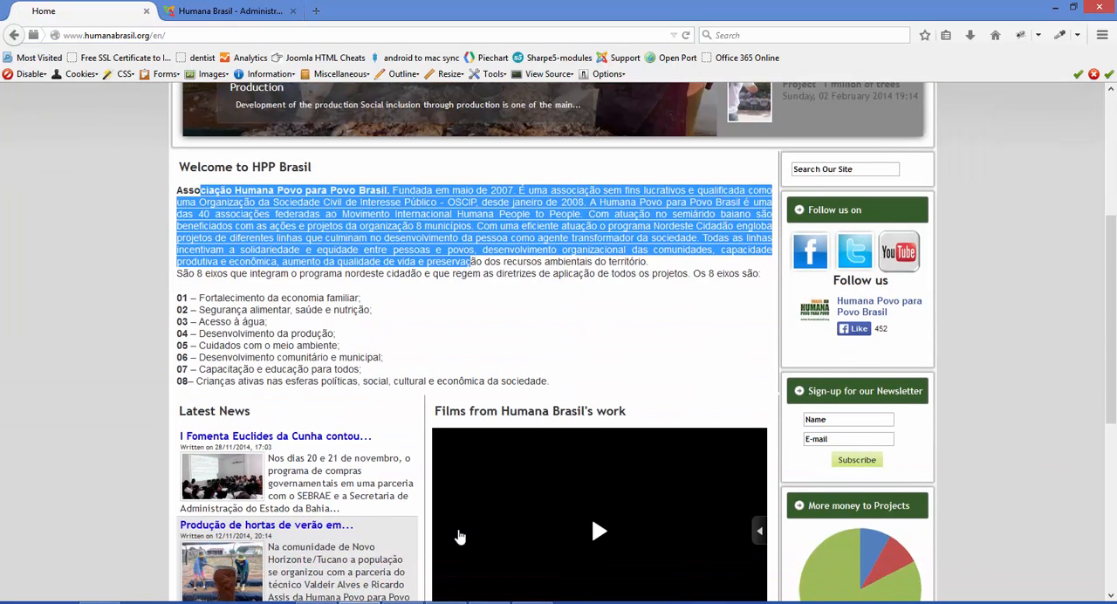
scroll(335, 351, "up", 5)
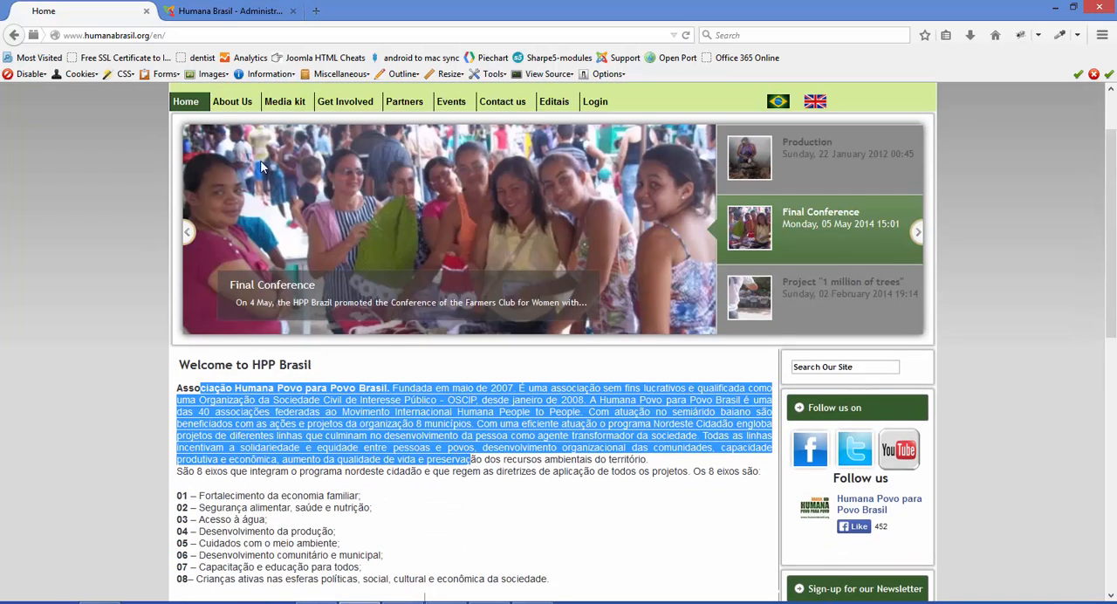
Return to the Joomla administration and open the translation overview of the Falang component
left_click(242, 12)
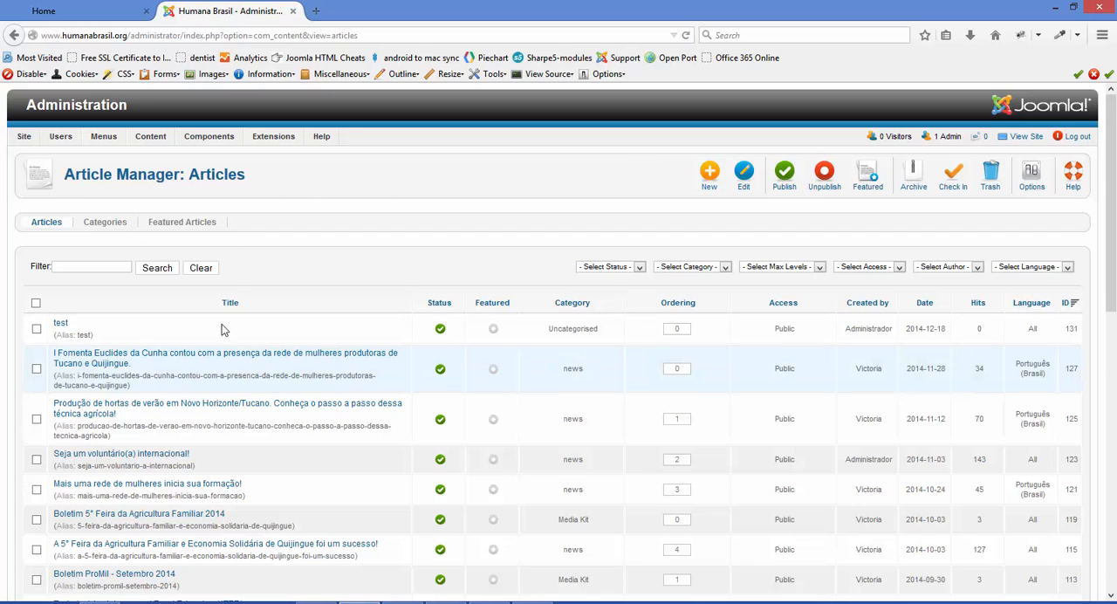
mouse_move(215, 140)
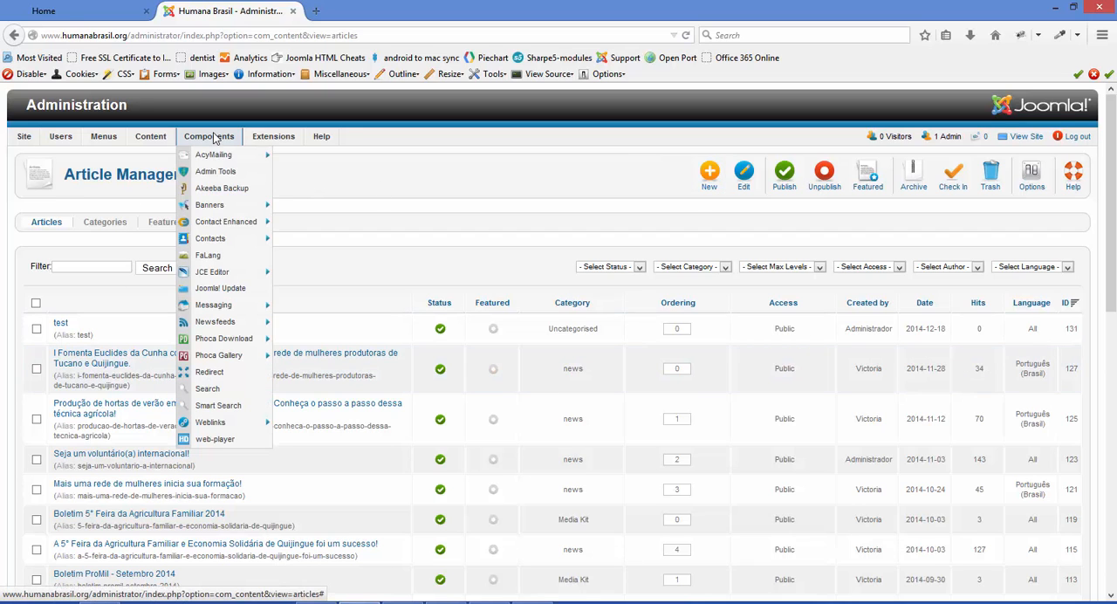
left_click(207, 256)
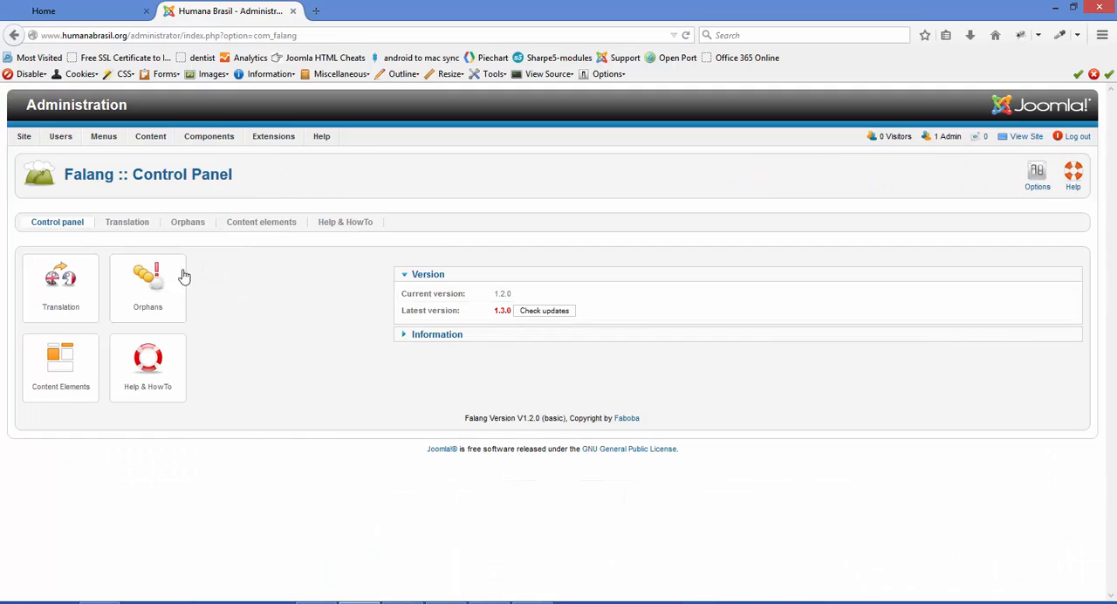
left_click(69, 306)
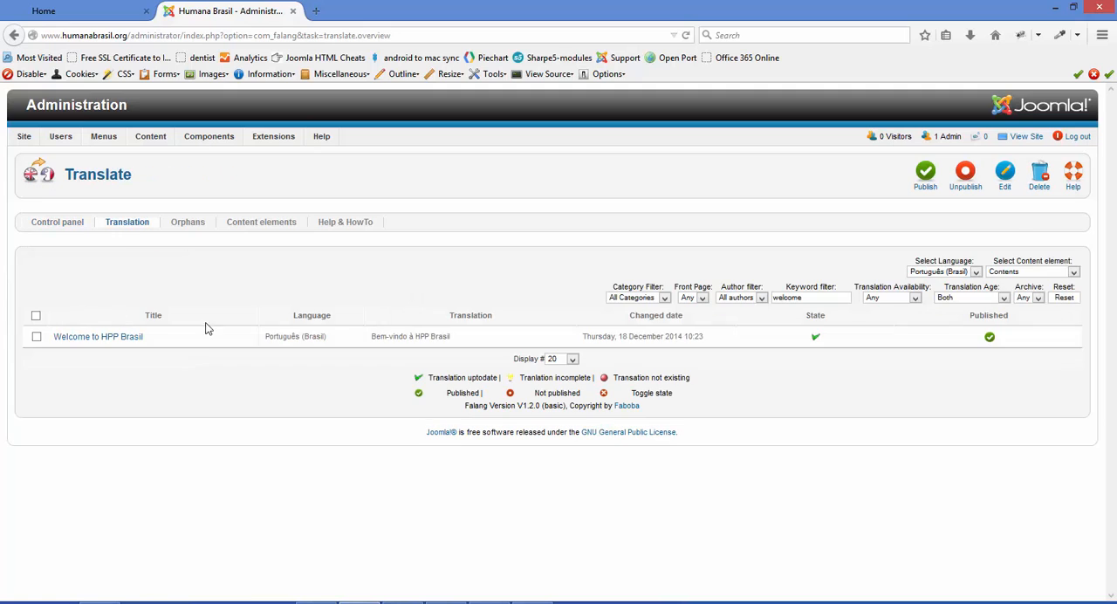
Filter the Português (Brasil) translations of Contents by the keyword "welcome" and open the "Welcome to HPP Brasil" article for translation
left_click(942, 272)
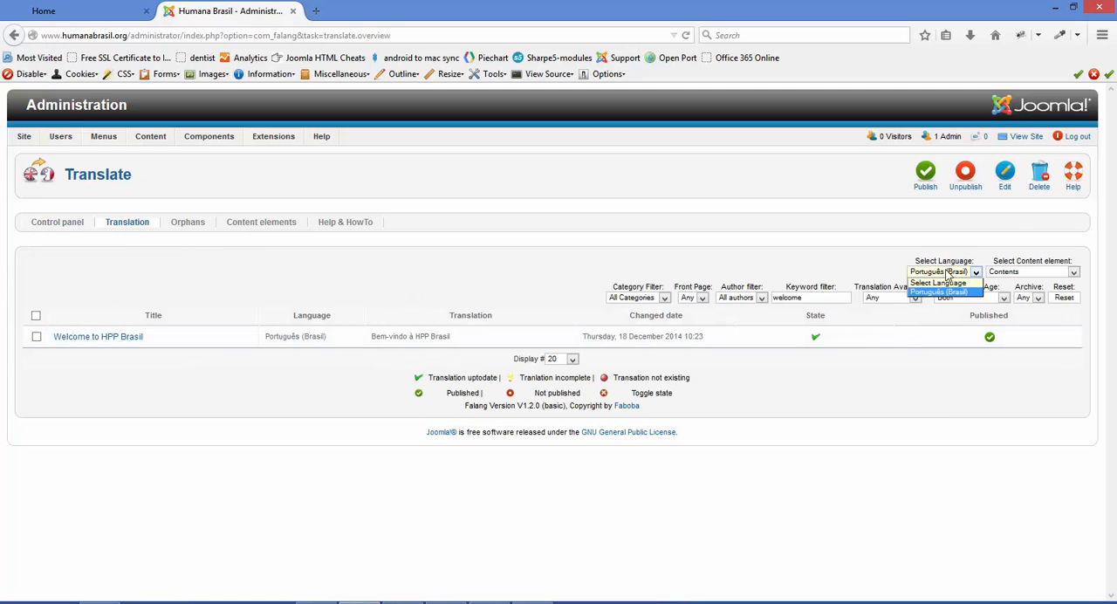
left_click(1003, 272)
left_click(1005, 273)
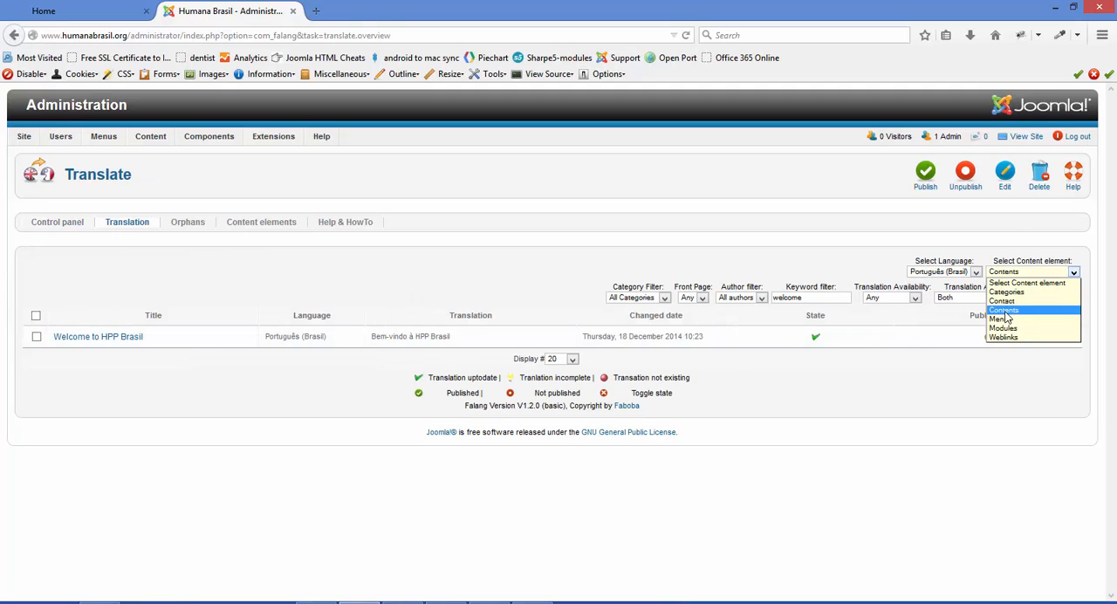
left_click(1004, 311)
left_click_drag(819, 298, 740, 301)
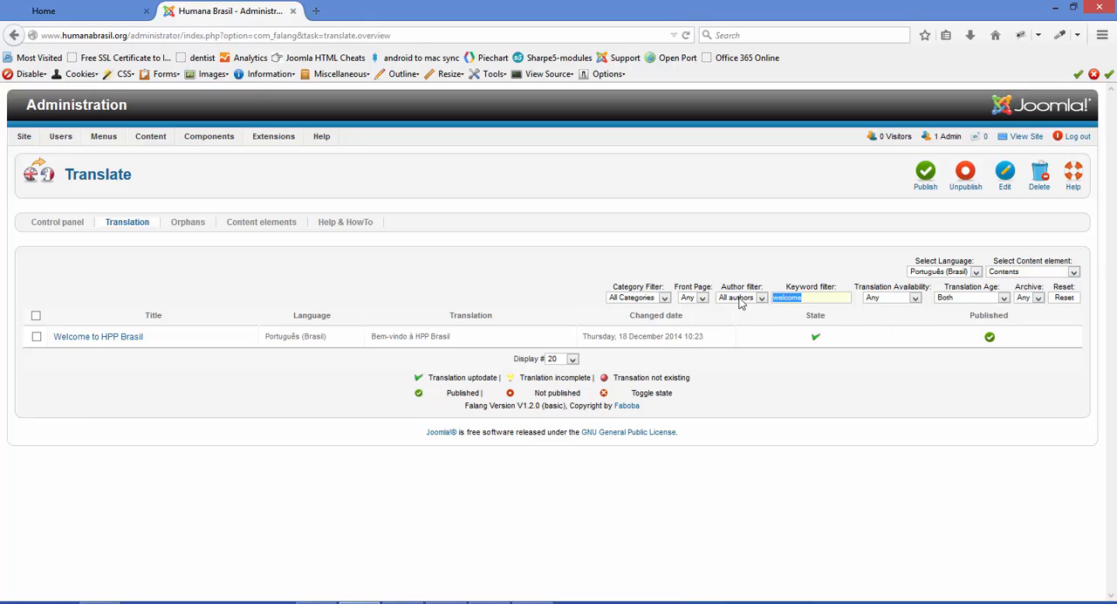
key("BackSpace")
type("welcome")
key("Return")
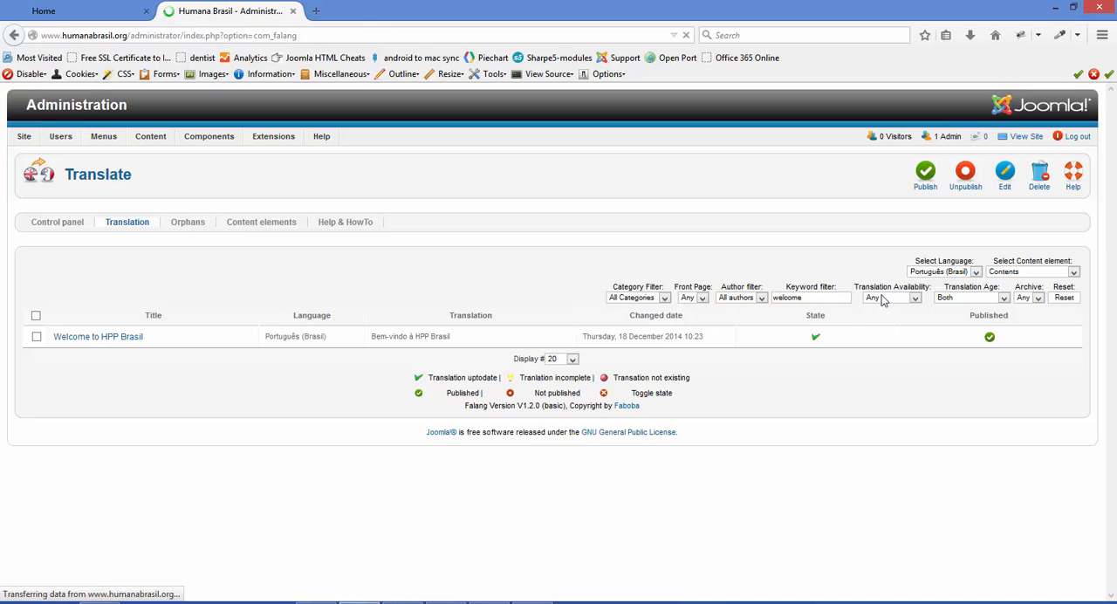
left_click(96, 337)
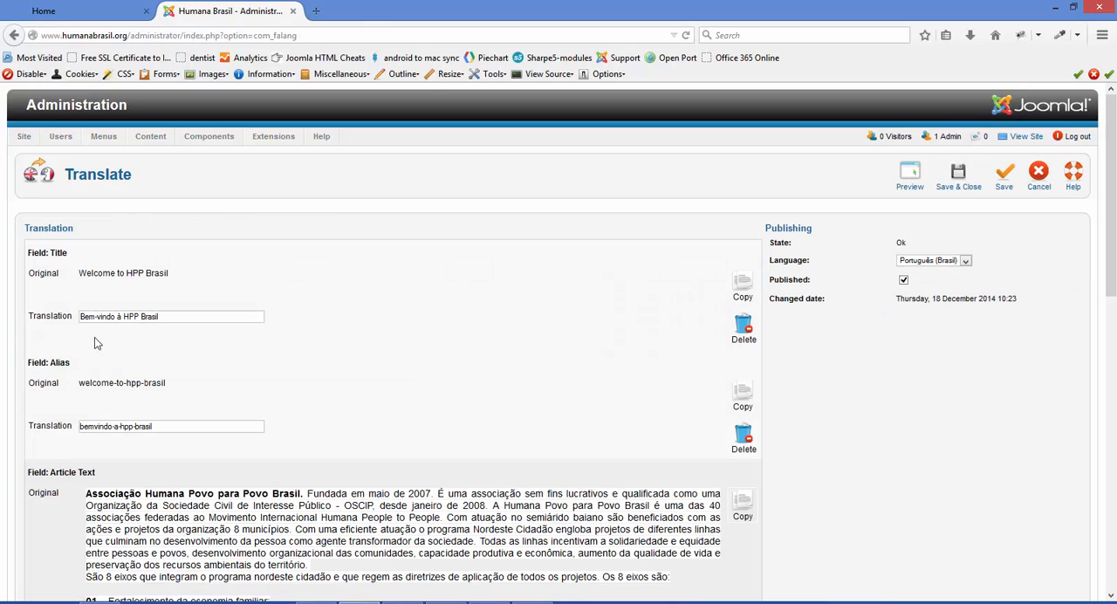
Review the original and translated titles, and copy the original alias into the alias translation
left_click_drag(170, 273, 81, 278)
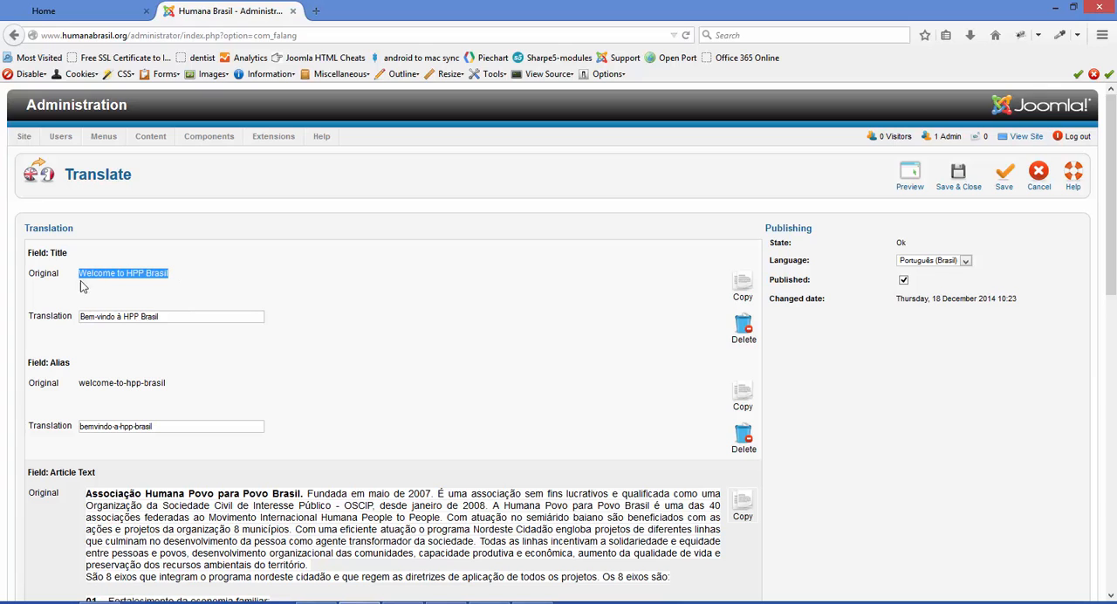
left_click(178, 317)
left_click_drag(88, 316, 267, 366)
scroll(270, 366, "down", 2)
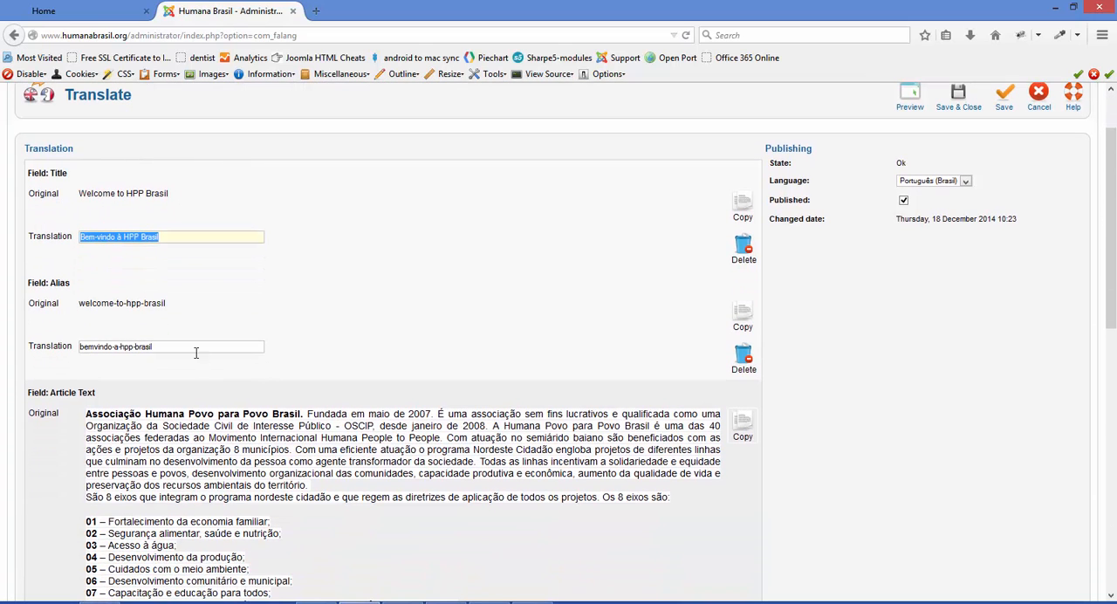
left_click_drag(177, 344, 27, 381)
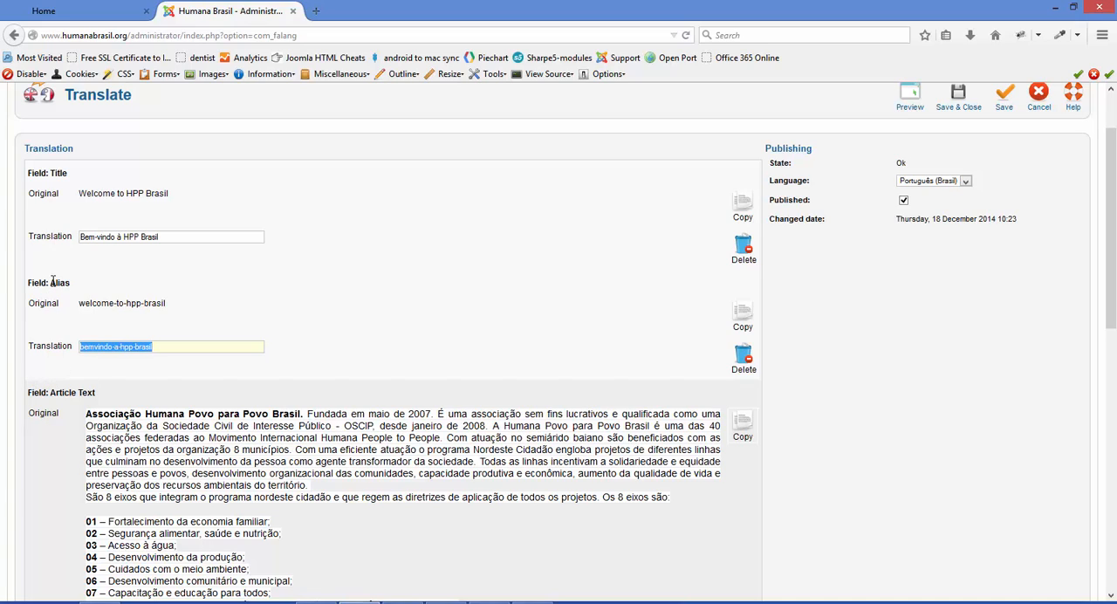
left_click(745, 322)
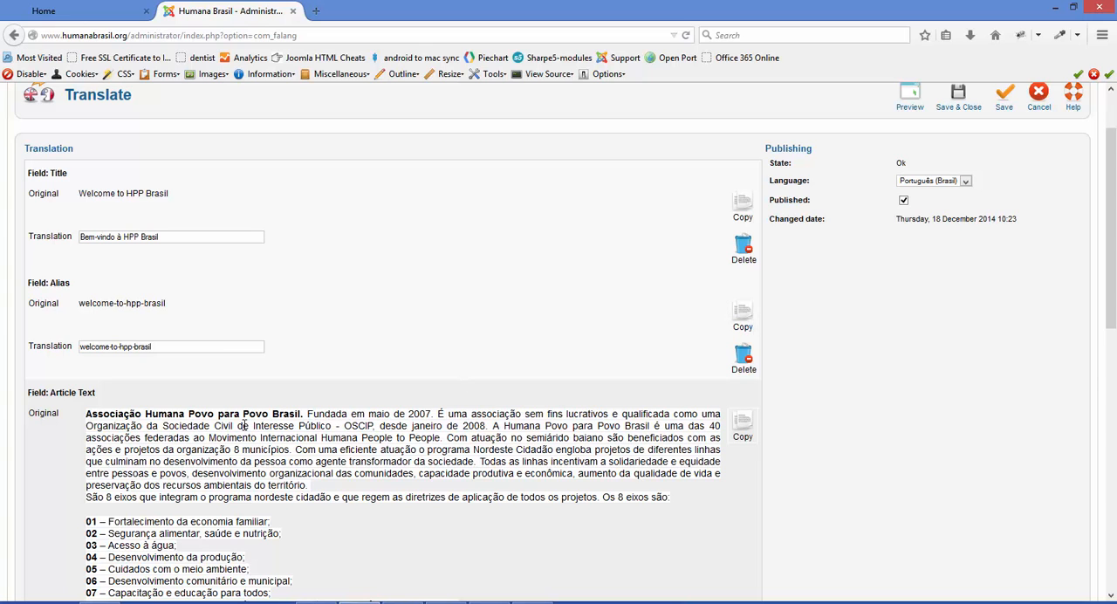
Delete the existing article text translation and copy the original article text into the translation editor
scroll(433, 398, "down", 3)
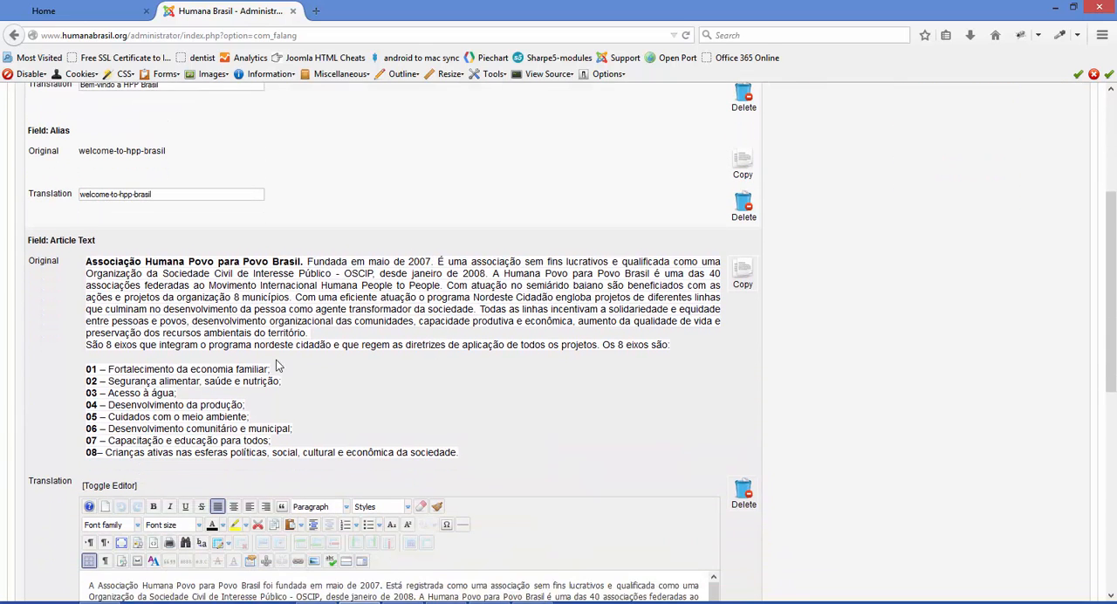
left_click_drag(87, 257, 512, 460)
scroll(552, 449, "down", 5)
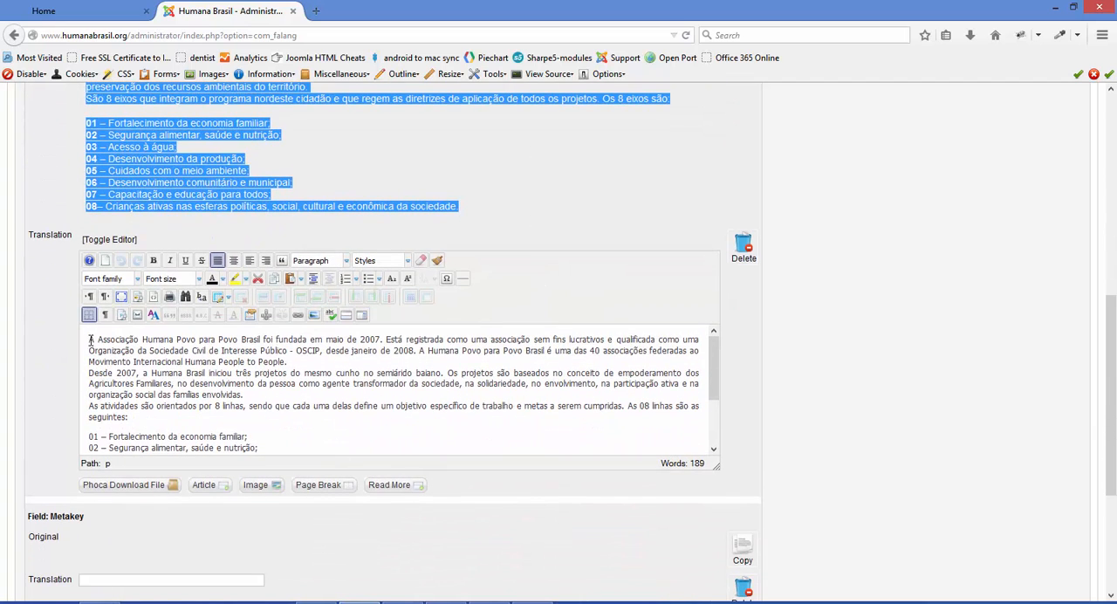
left_click_drag(90, 340, 479, 504)
key("Delete")
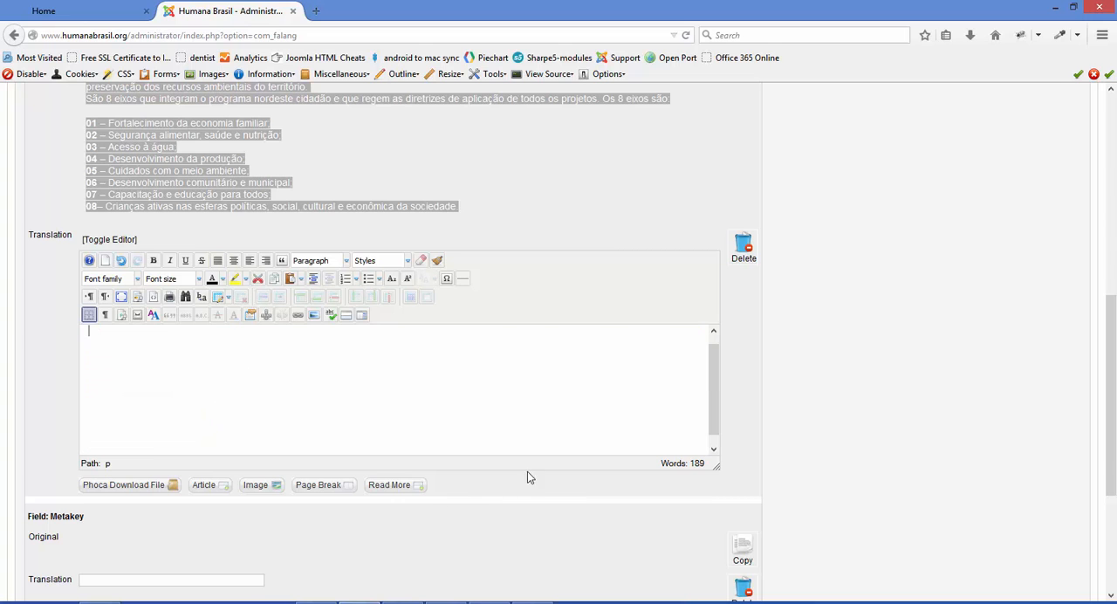
scroll(528, 471, "up", 5)
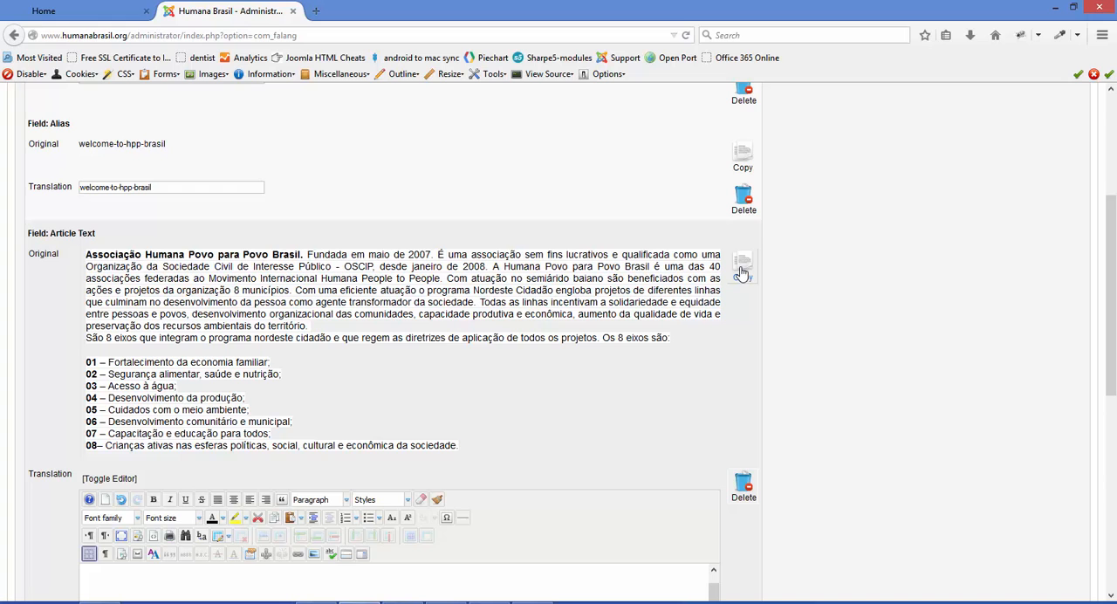
left_click(742, 276)
scroll(504, 508, "down", 3)
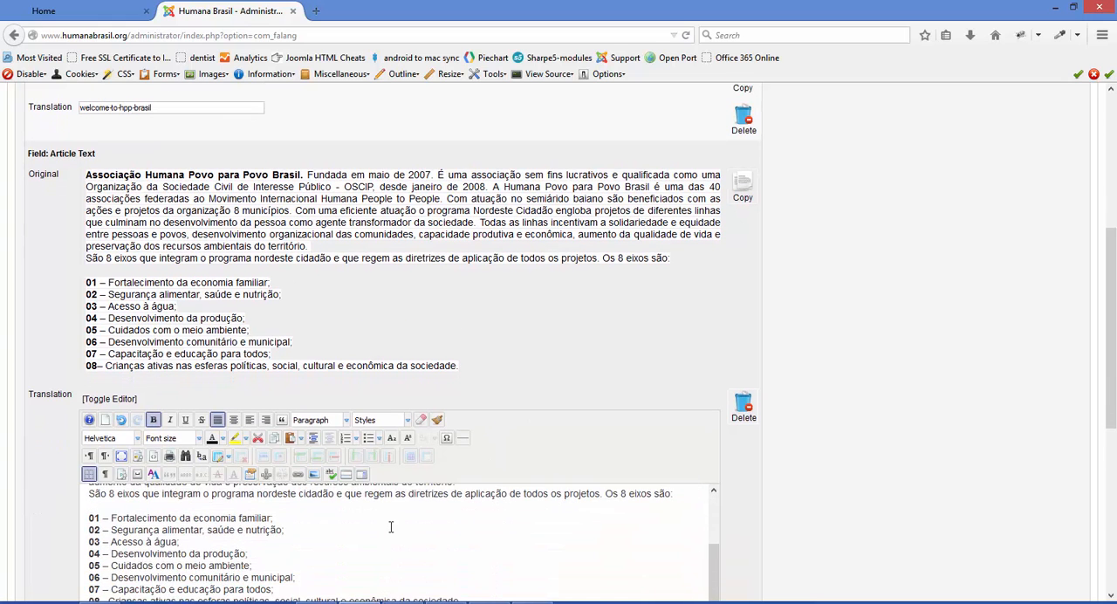
Compare the original article text with the copy in the translation editor, and select the editor's entire text
scroll(408, 510, "up", 2)
left_click_drag(530, 248, 248, 166)
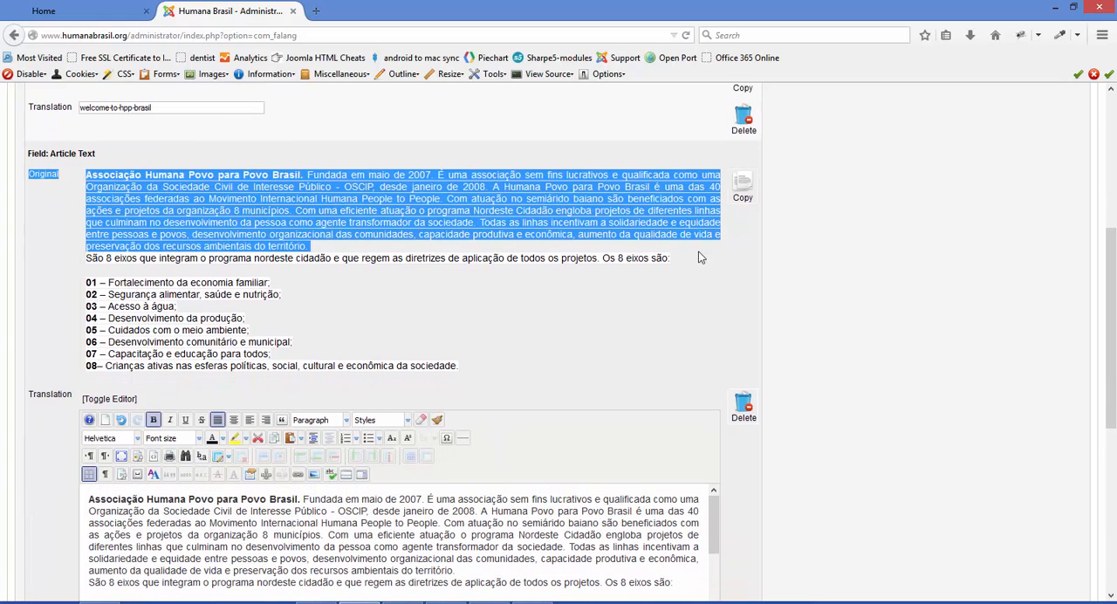
left_click_drag(87, 503, 420, 550)
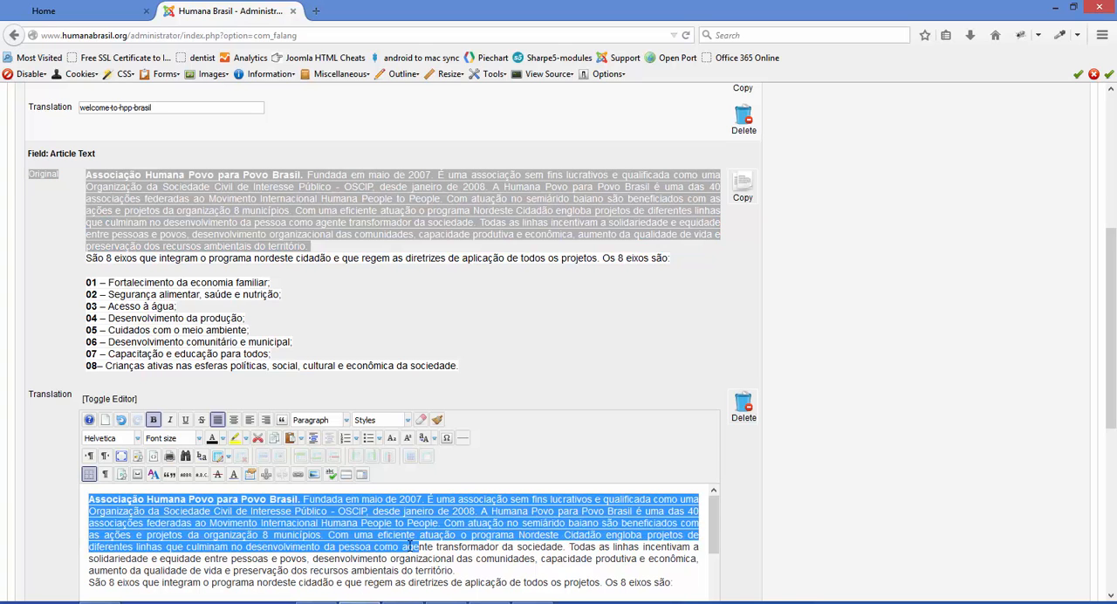
scroll(408, 541, "down", 6)
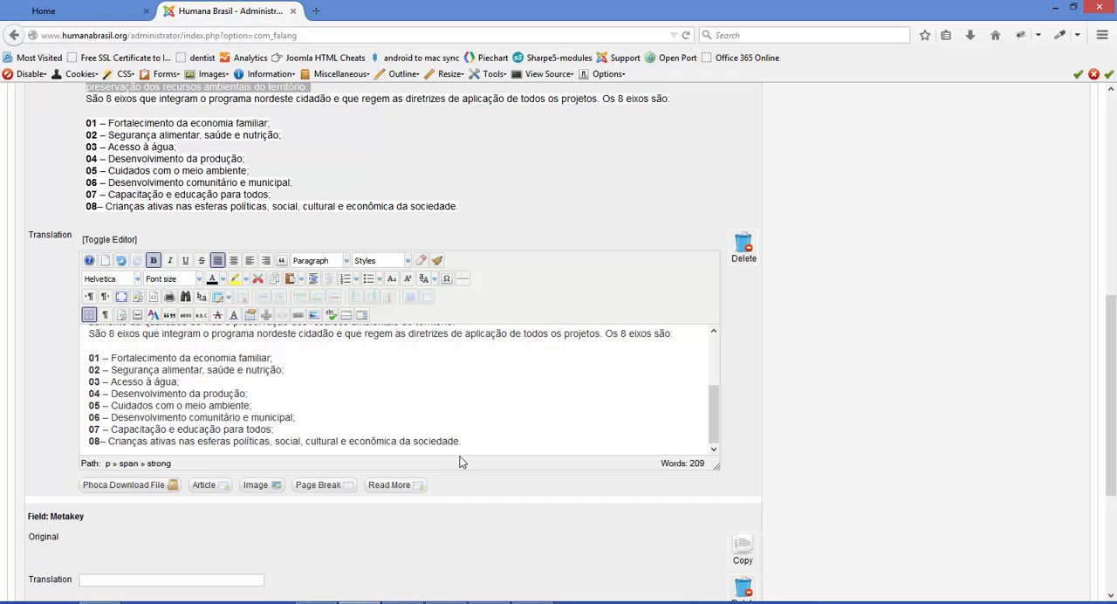
left_click(479, 443)
key("shift+Home")
key("ctrl+shift+Home")
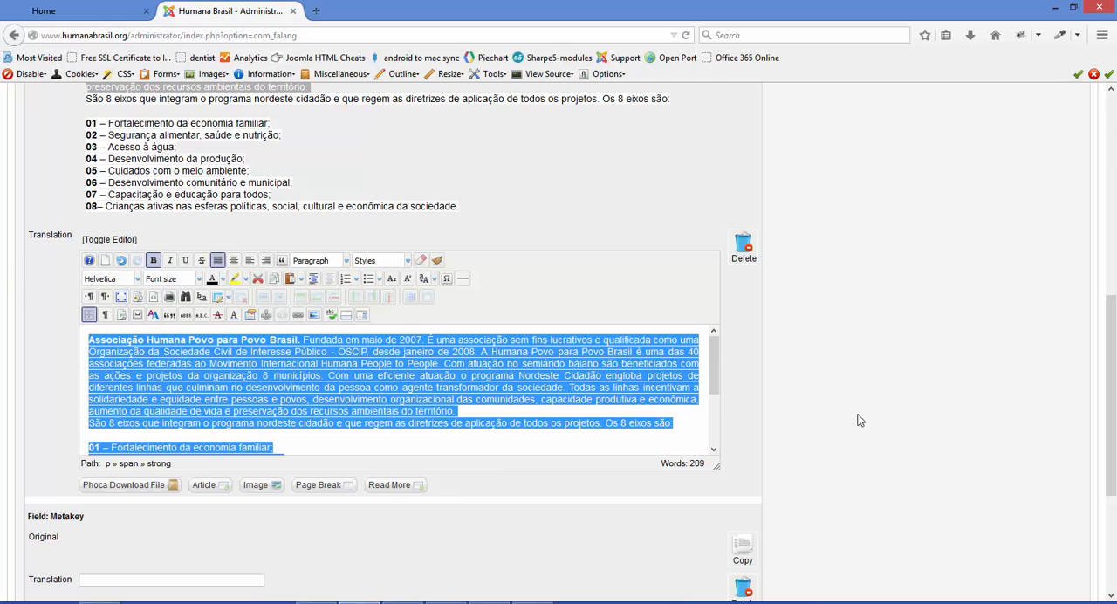
Check the Published setting, leave it enabled, and save and close the translation
scroll(876, 439, "up", 10)
left_click(904, 281)
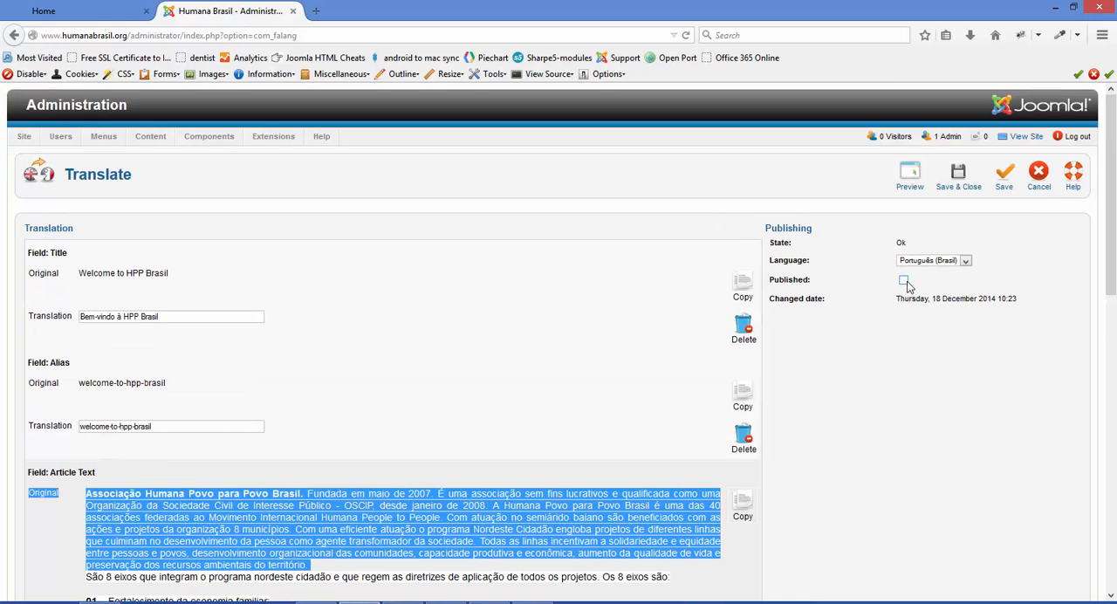
left_click(958, 174)
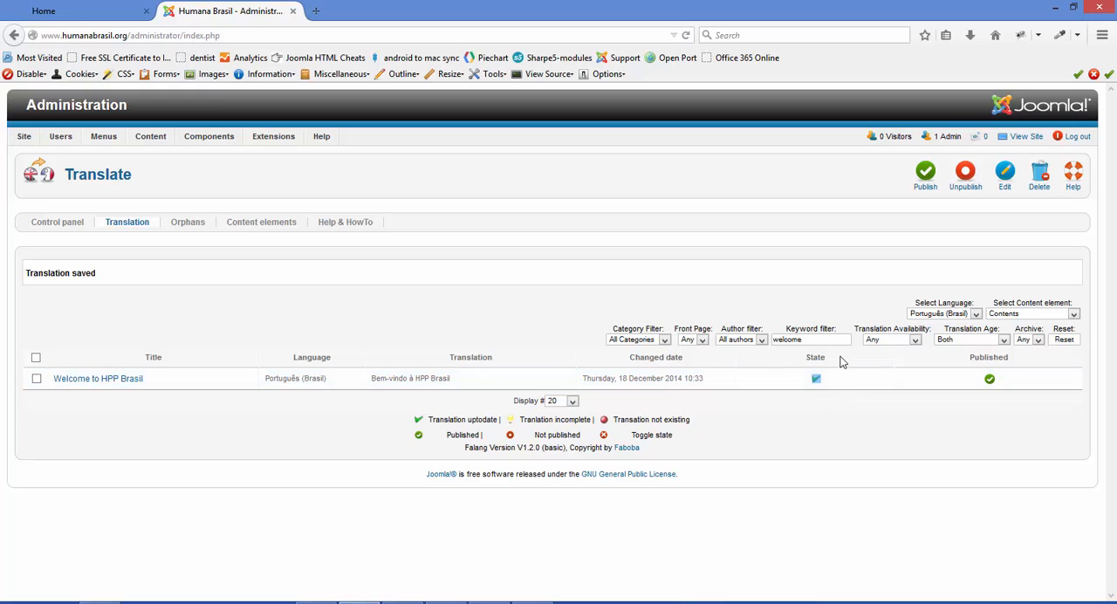
Clear the keyword filter to list all contents and examine their translation states and published status
double_click(772, 339)
key("BackSpace")
key("Return")
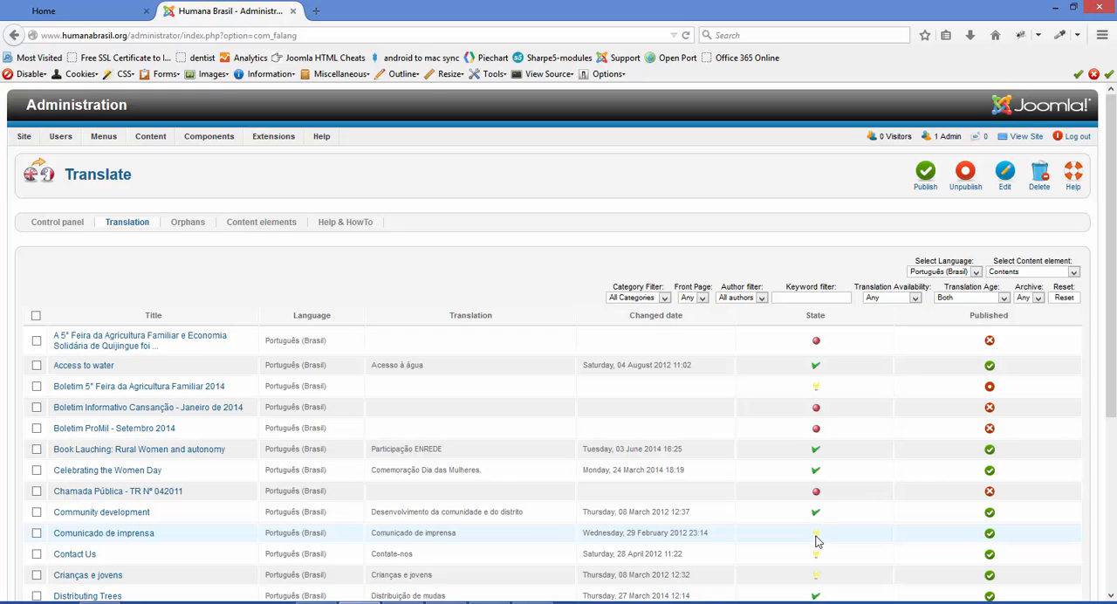
scroll(813, 542, "down", 2)
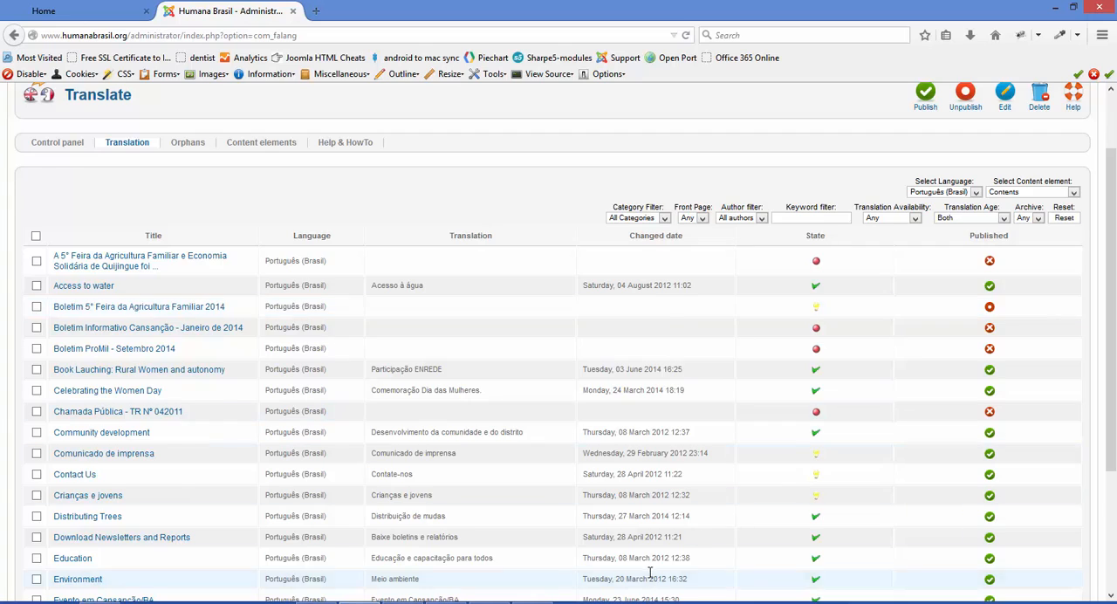
Leave the Falang translation list for the Article Manager and look through the site's articles
scroll(654, 559, "up", 2)
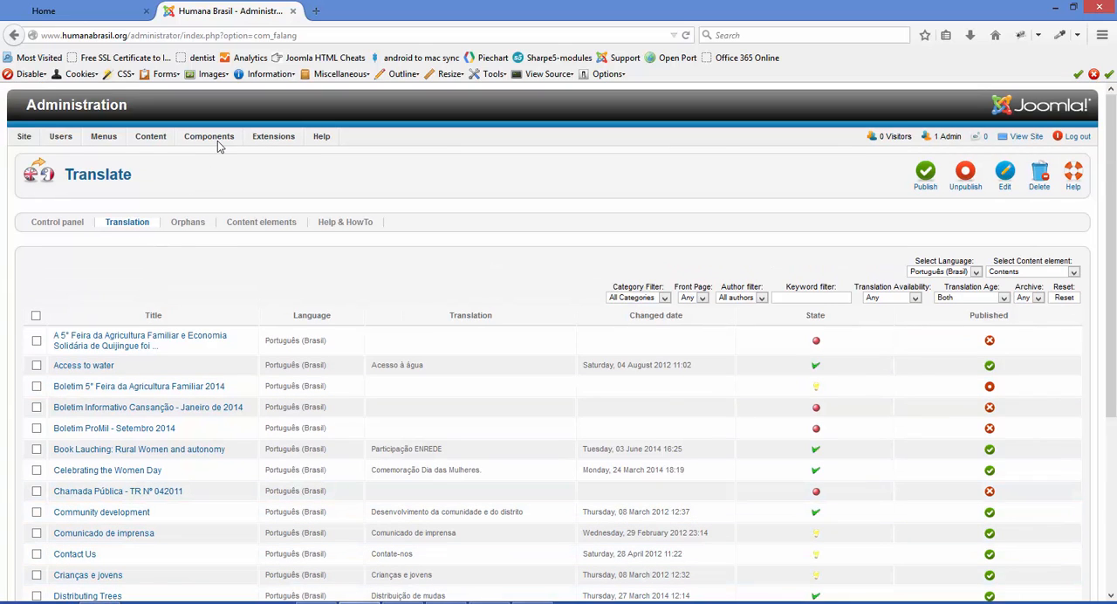
mouse_move(219, 146)
mouse_move(152, 139)
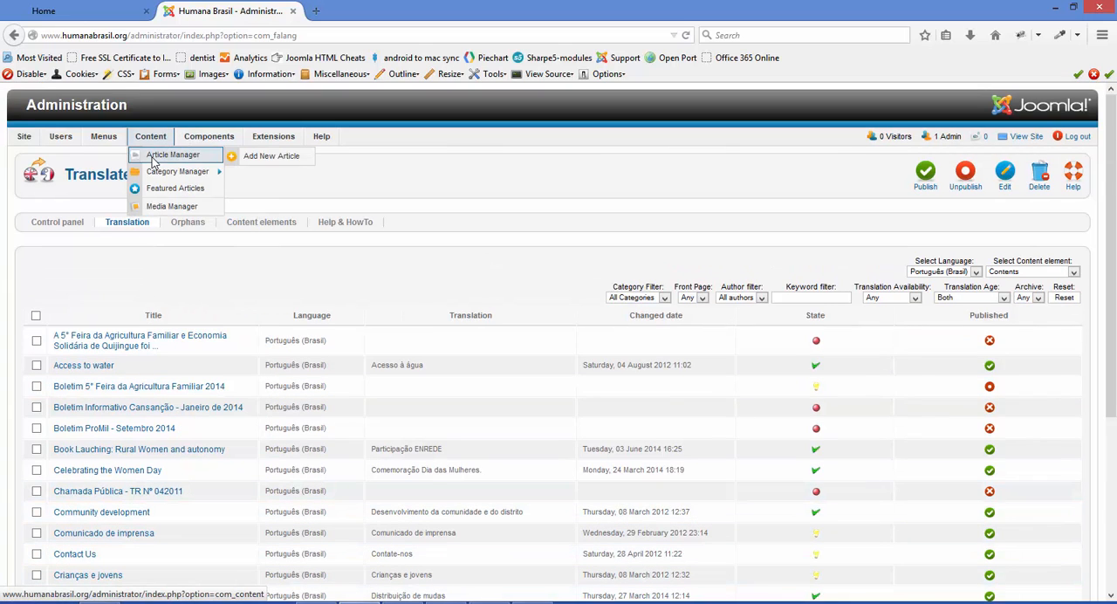
left_click(153, 159)
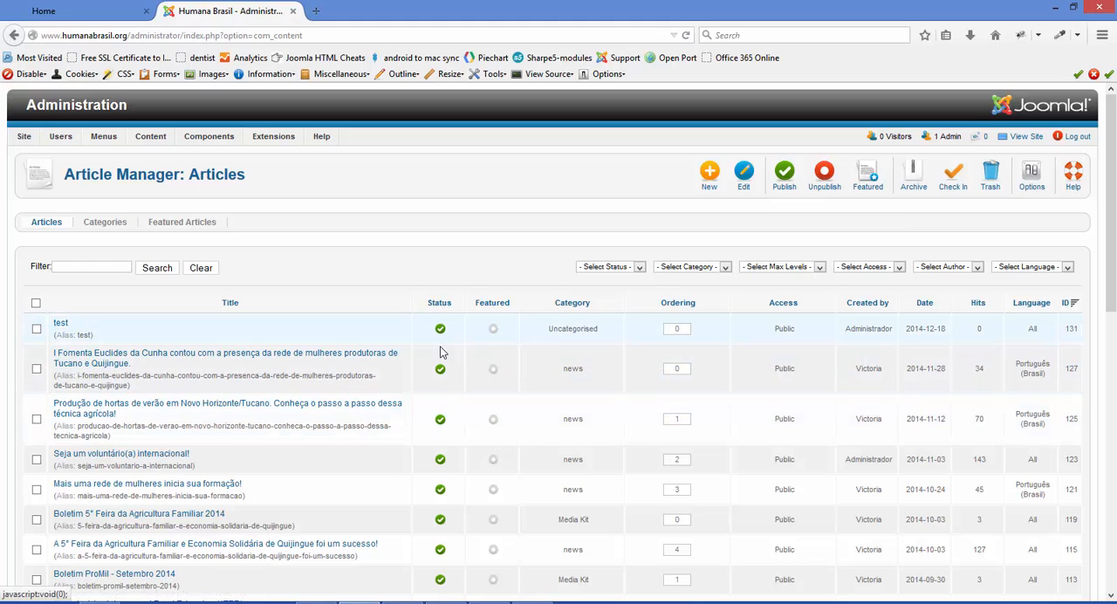
scroll(486, 399, "down", 4)
scroll(486, 399, "up", 4)
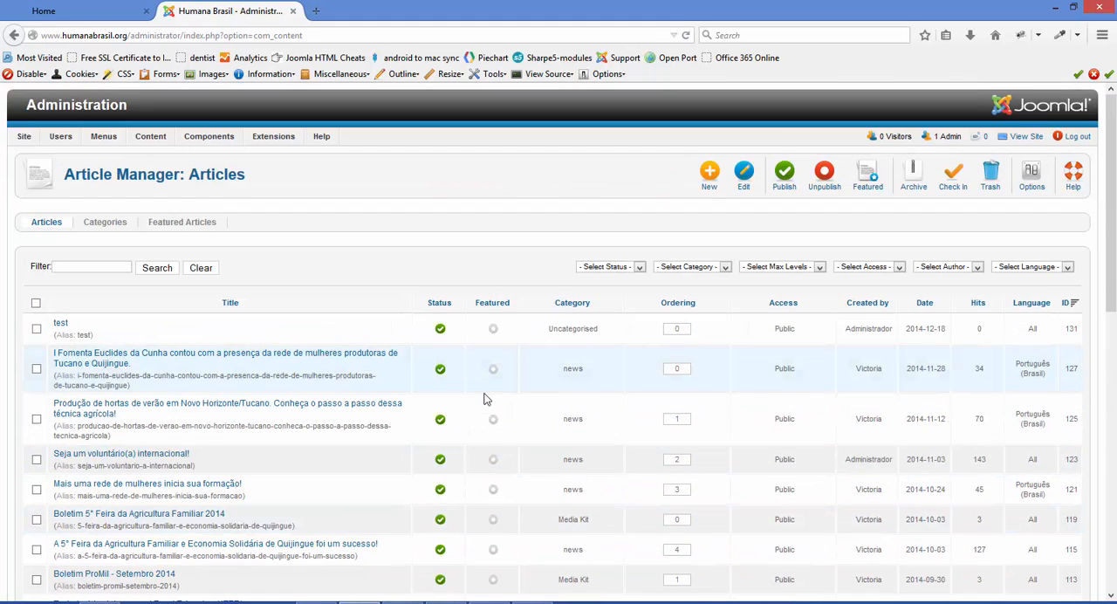
Open the "Welcome to HPP Brasil" article for editing from the featured articles list
mouse_move(162, 141)
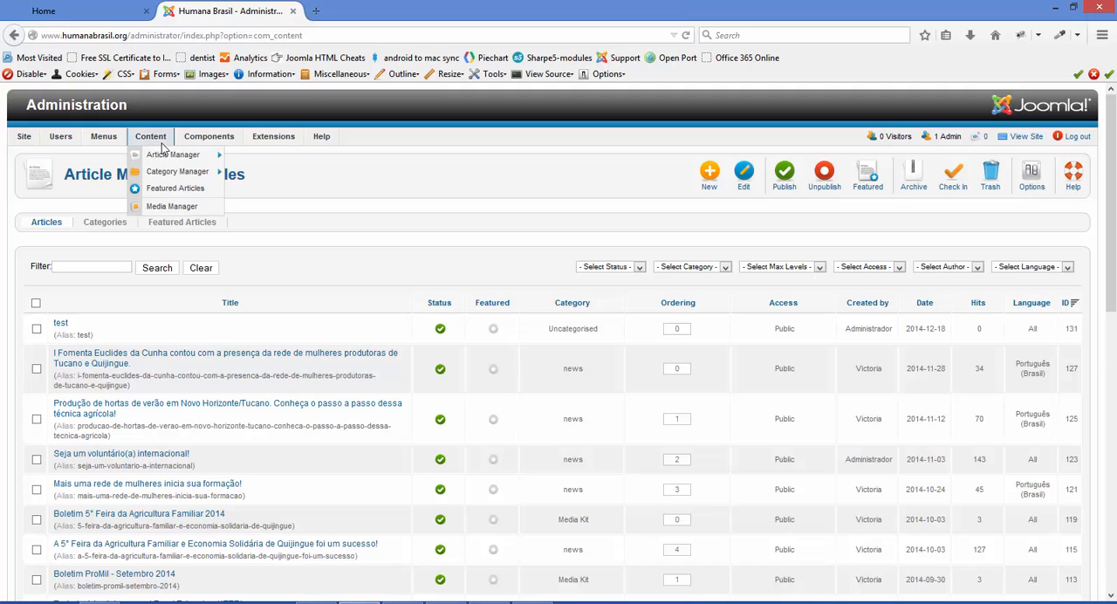
left_click(162, 194)
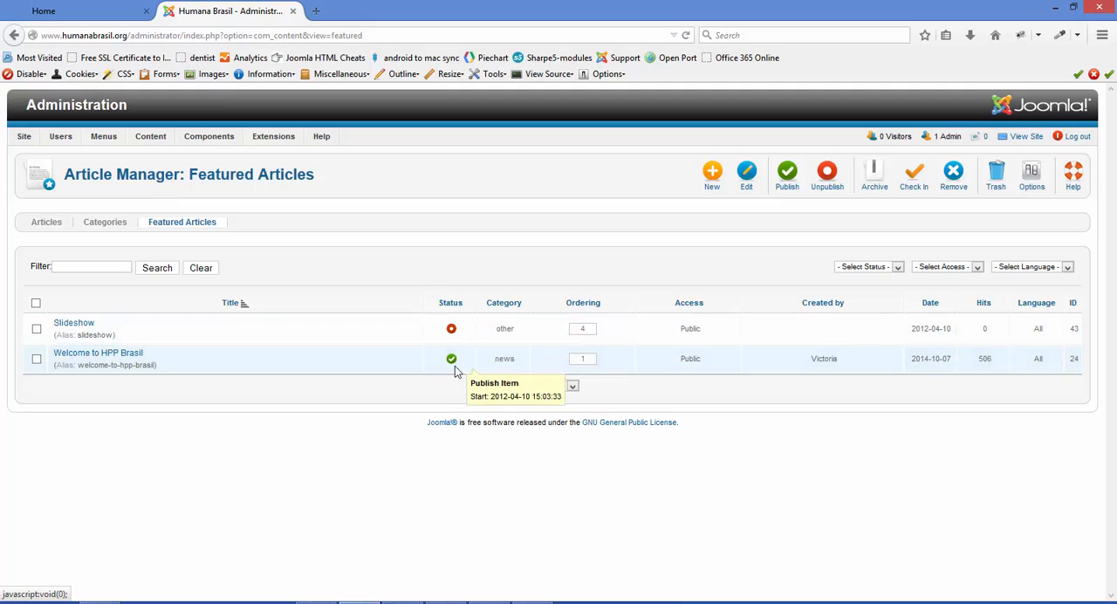
left_click(91, 359)
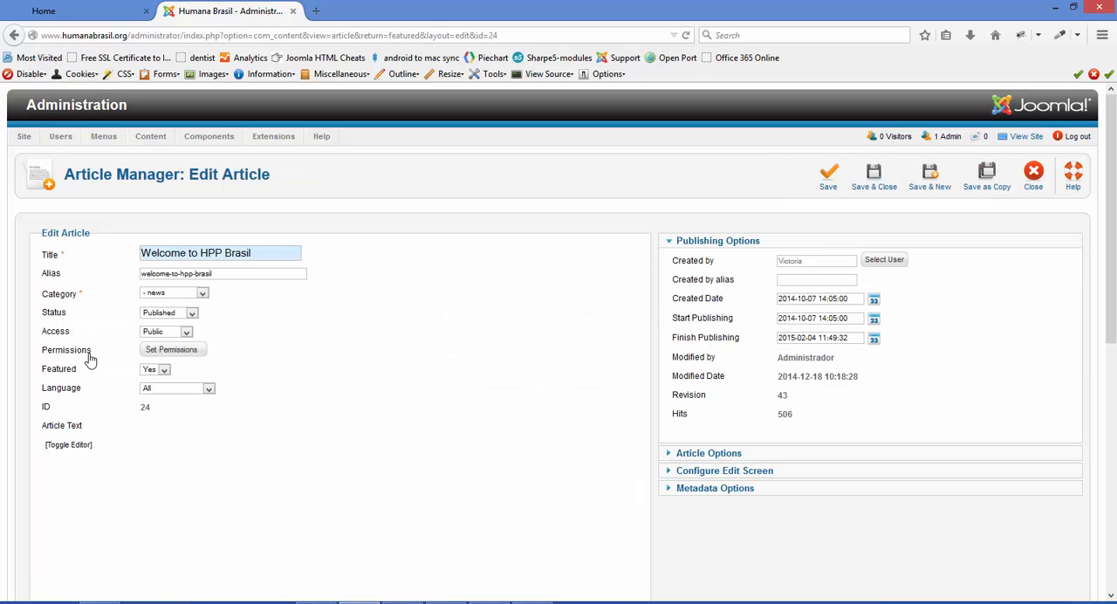
Select the article's entire text in the editor, leave it unedited, and save and close the article
scroll(437, 402, "down", 5)
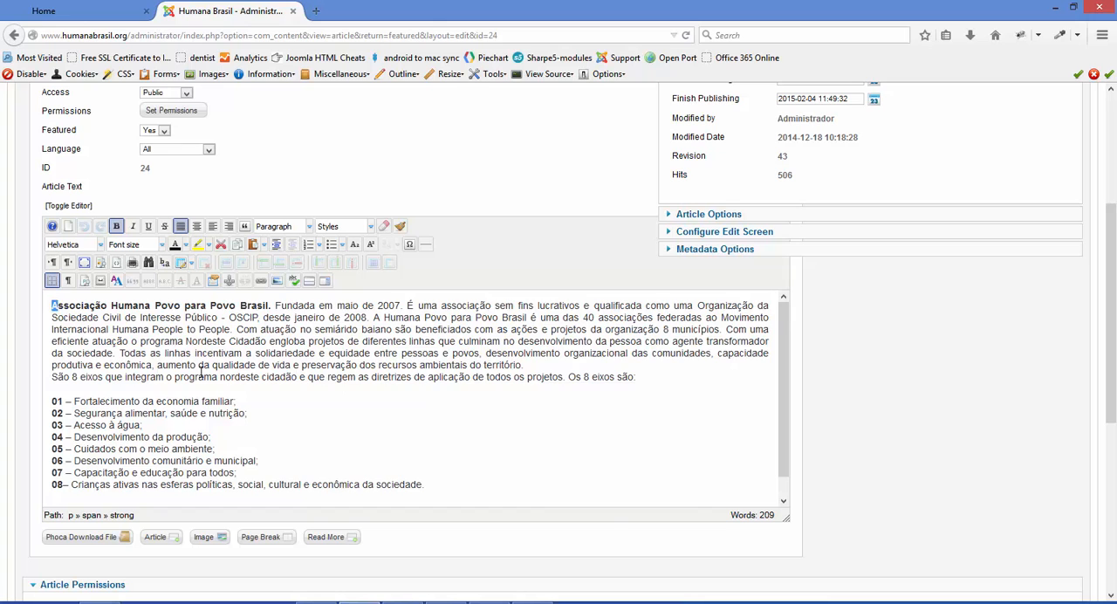
key("ctrl+a")
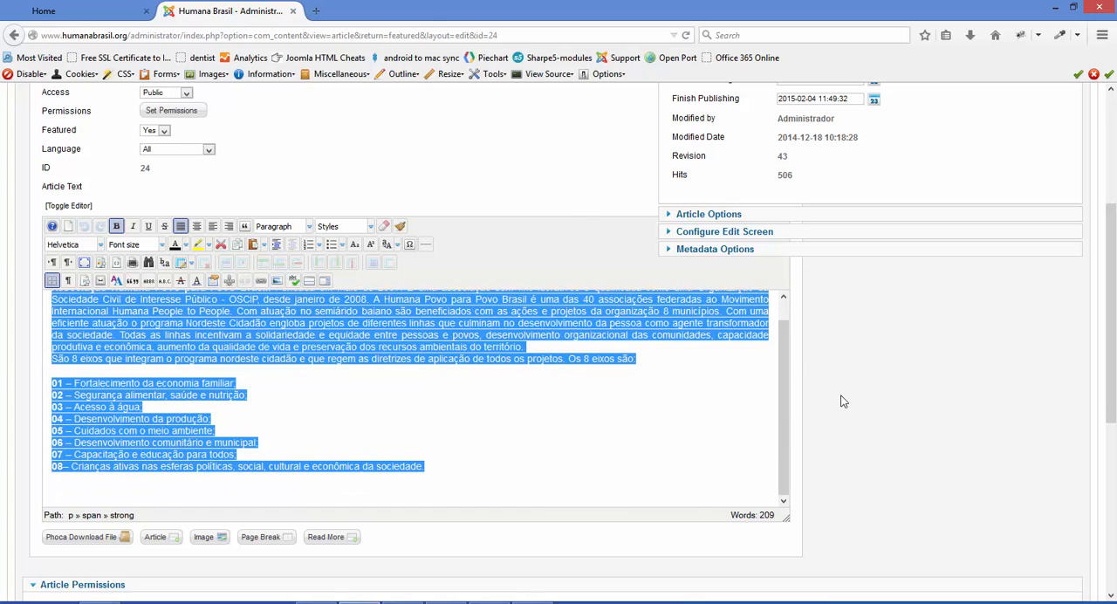
scroll(843, 402, "up", 5)
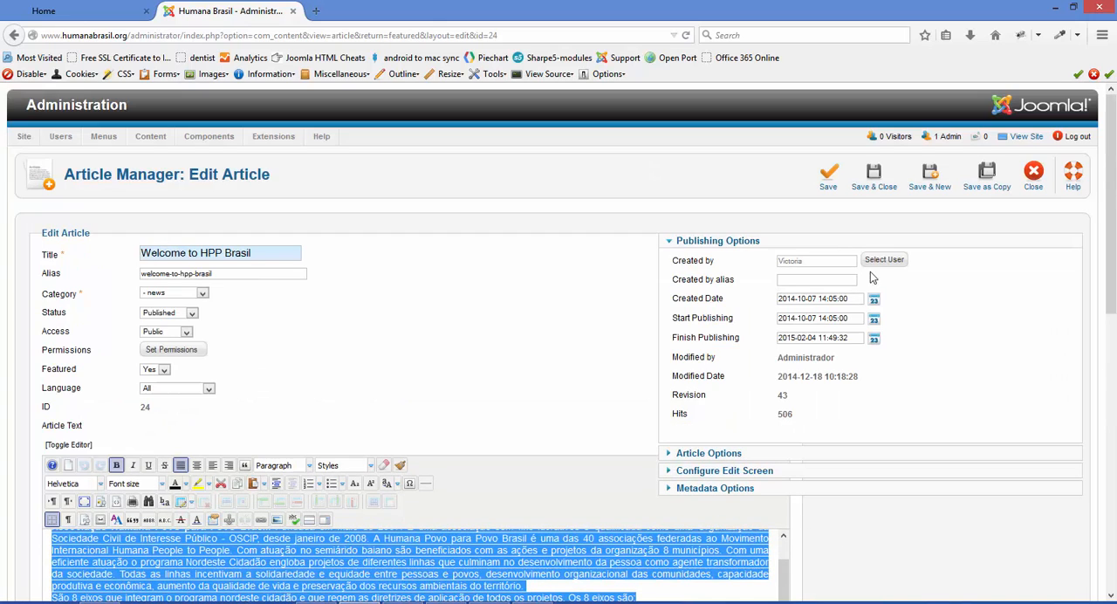
left_click(873, 179)
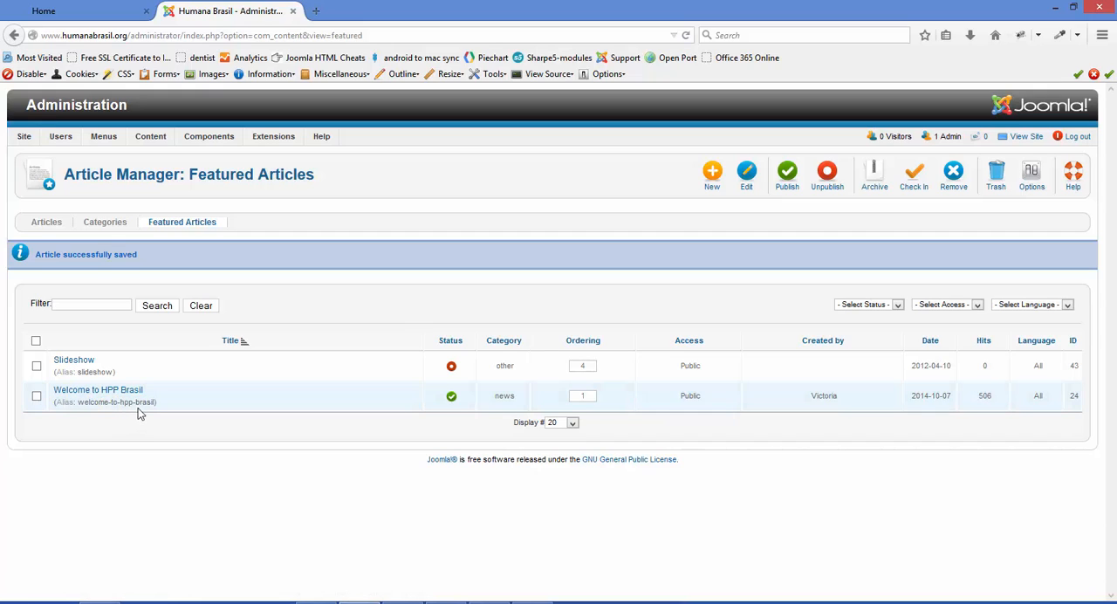
Return to the full article list and check the slideshow and welcome text on the site's home page
left_click(161, 154)
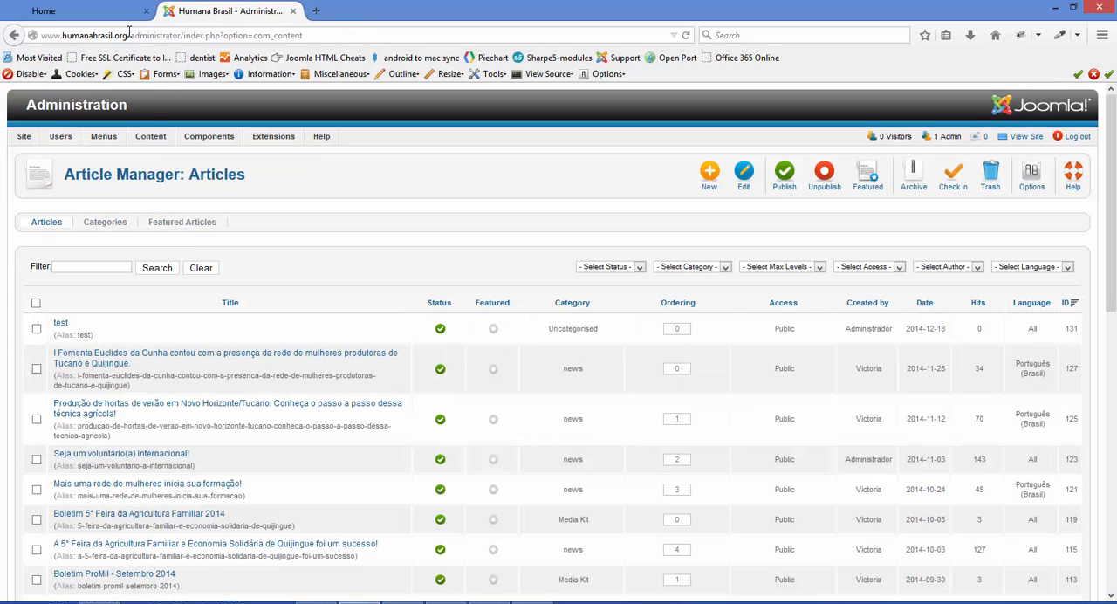
left_click(119, 10)
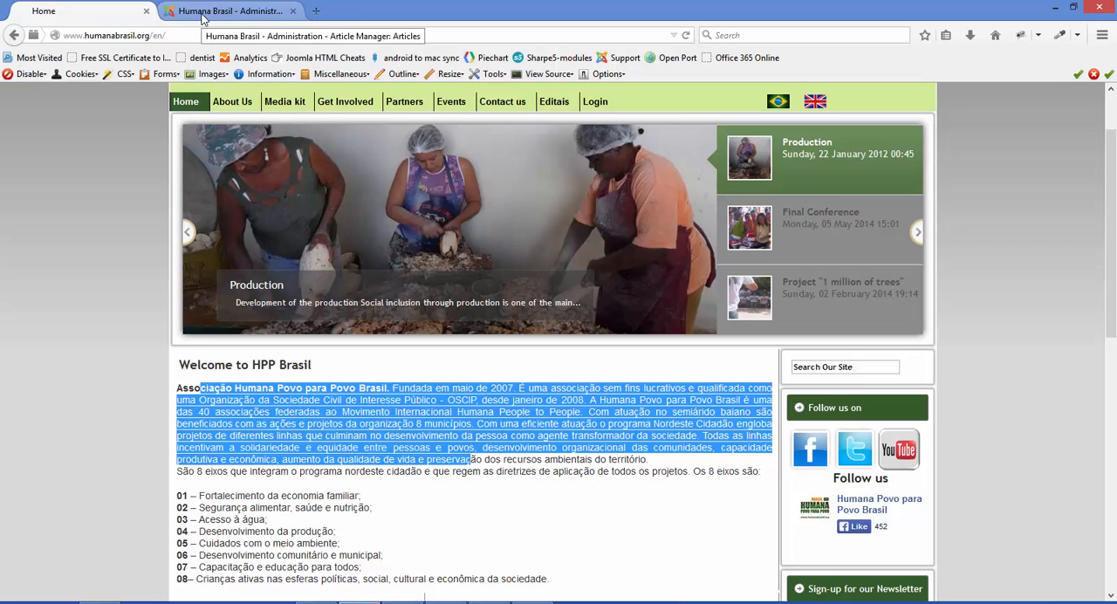
left_click(203, 12)
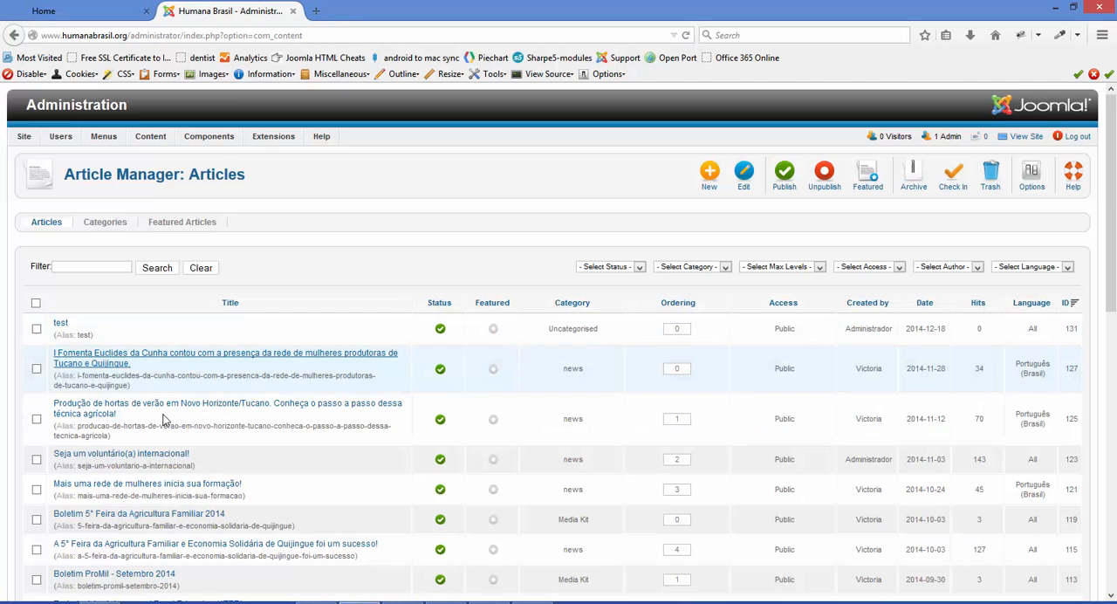
Highlight the ID values of several articles in the list, ending with the "test" article
scroll(103, 319, "down", 5)
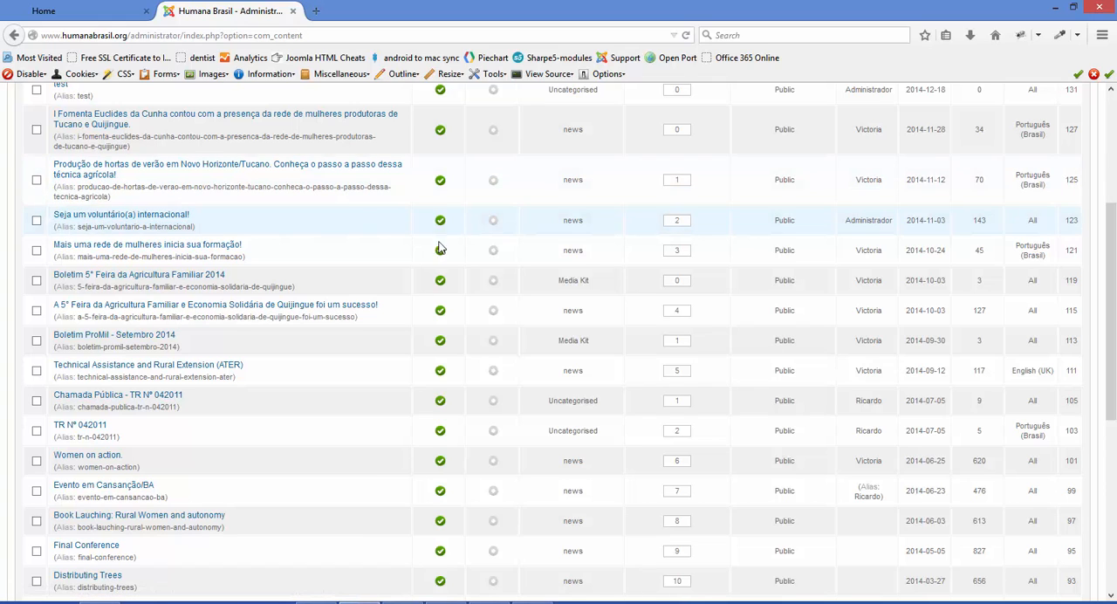
double_click(1072, 221)
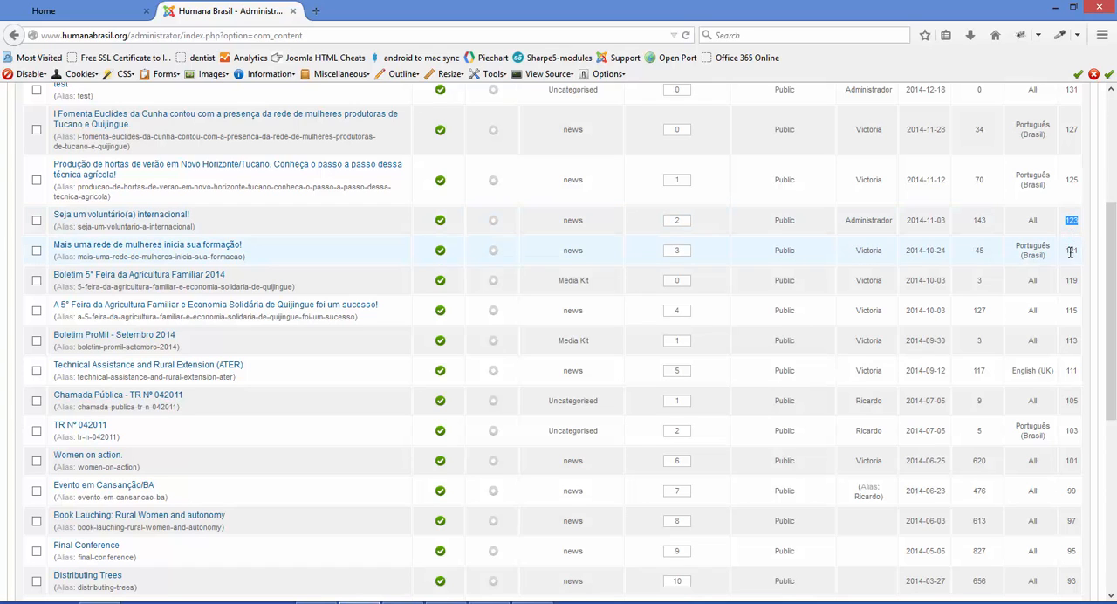
double_click(1071, 250)
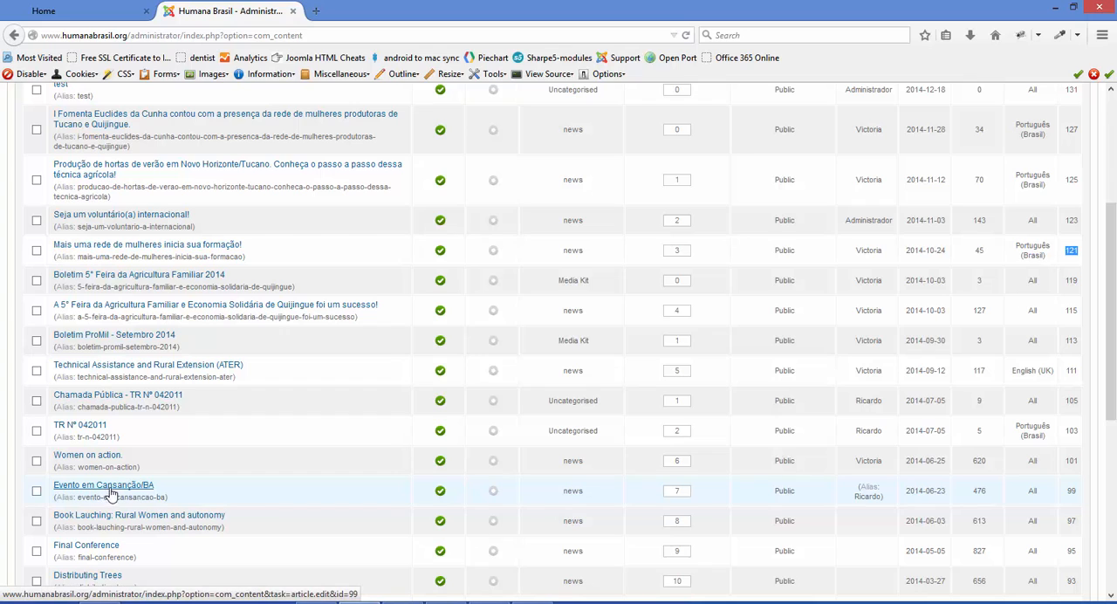
double_click(1071, 491)
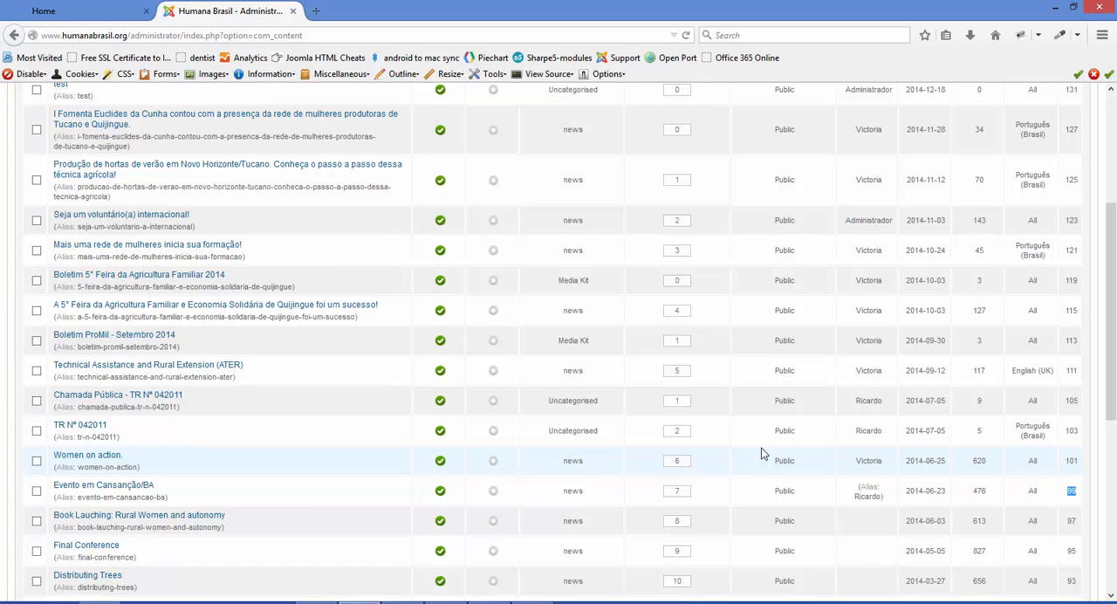
scroll(761, 453, "up", 3)
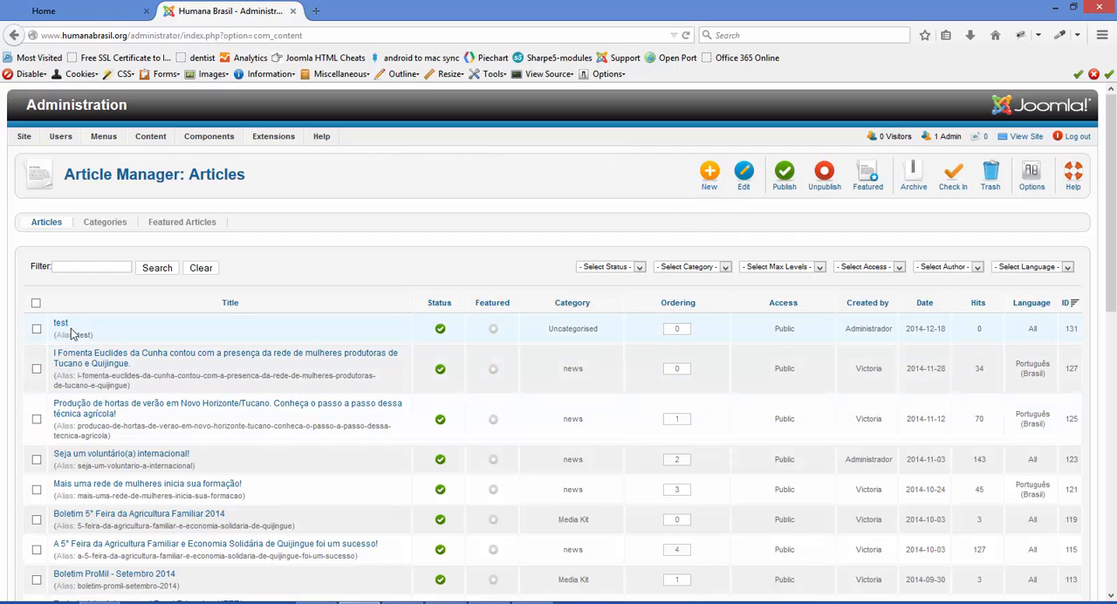
double_click(1083, 333)
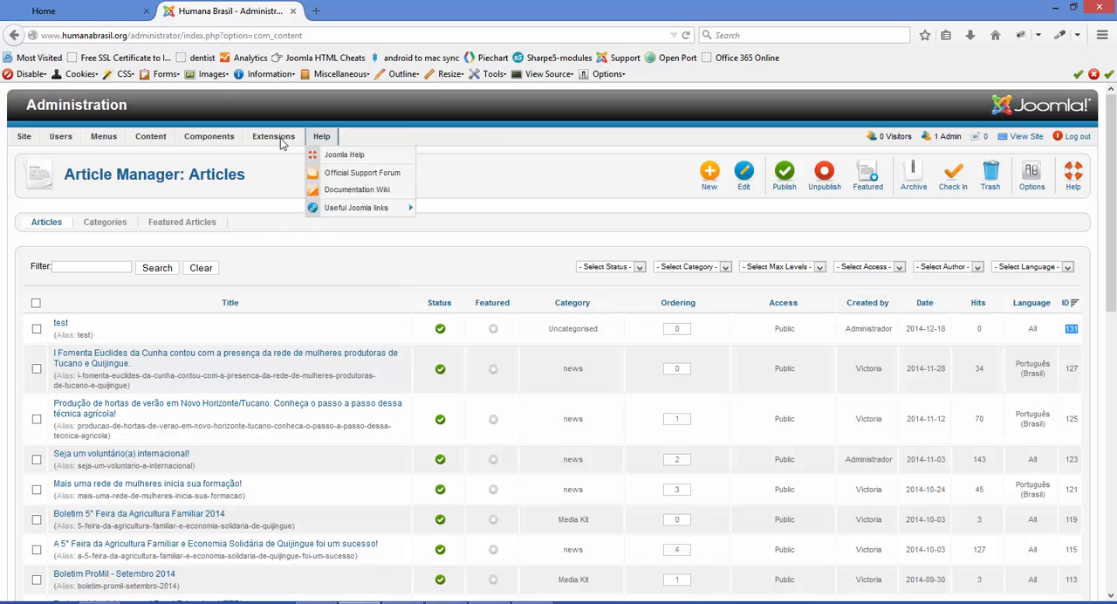
Open the "Lof ArticlesSlideShow Module" for editing and show its data source settings
mouse_move(284, 140)
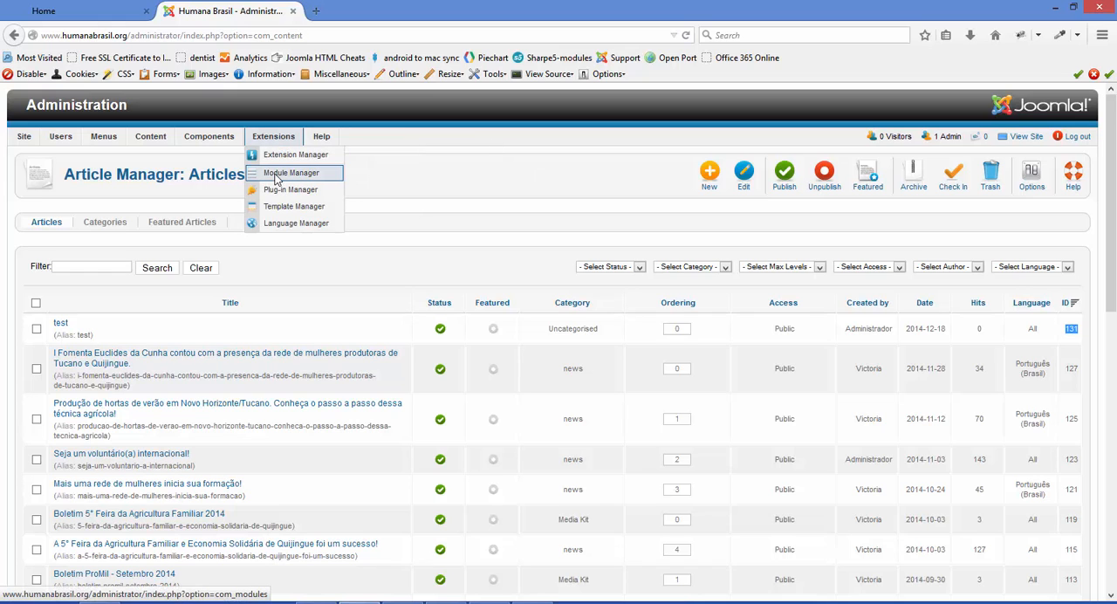
left_click(278, 174)
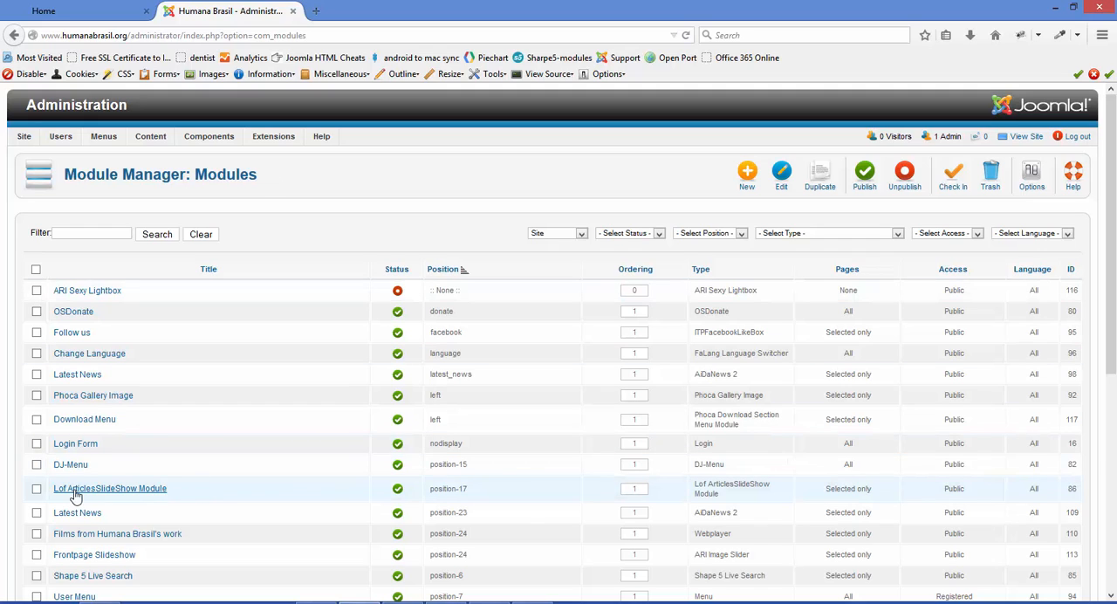
left_click(144, 491)
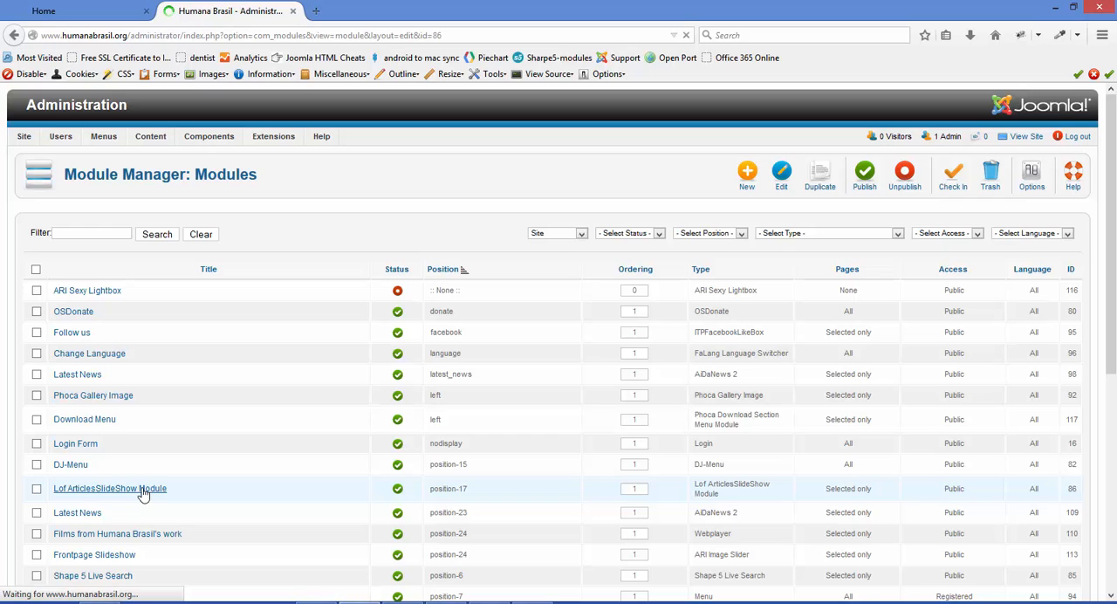
scroll(143, 488, "down", 2)
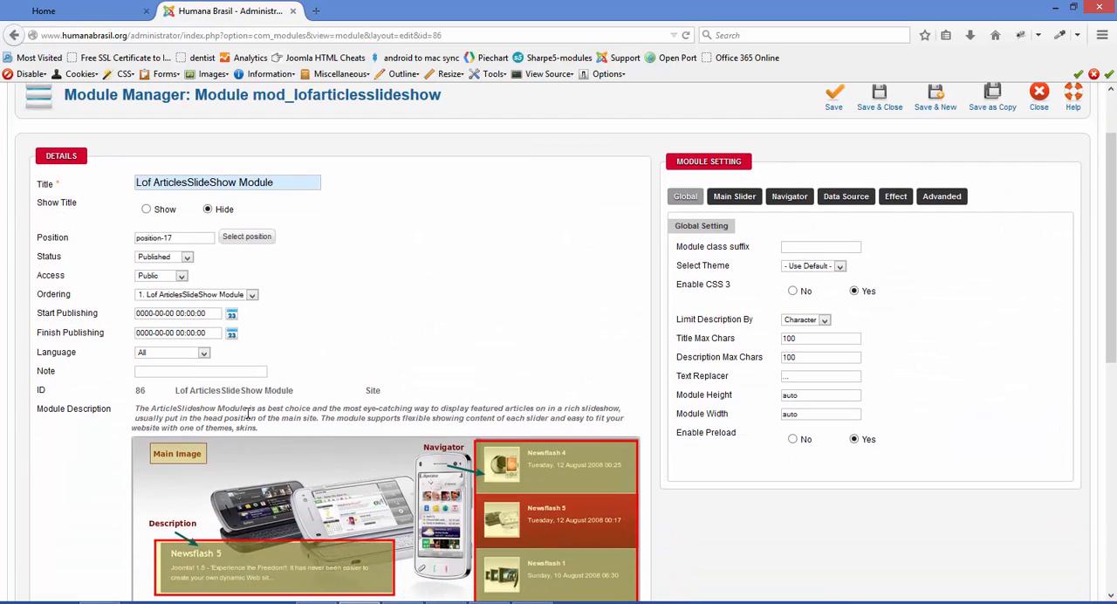
left_click(849, 198)
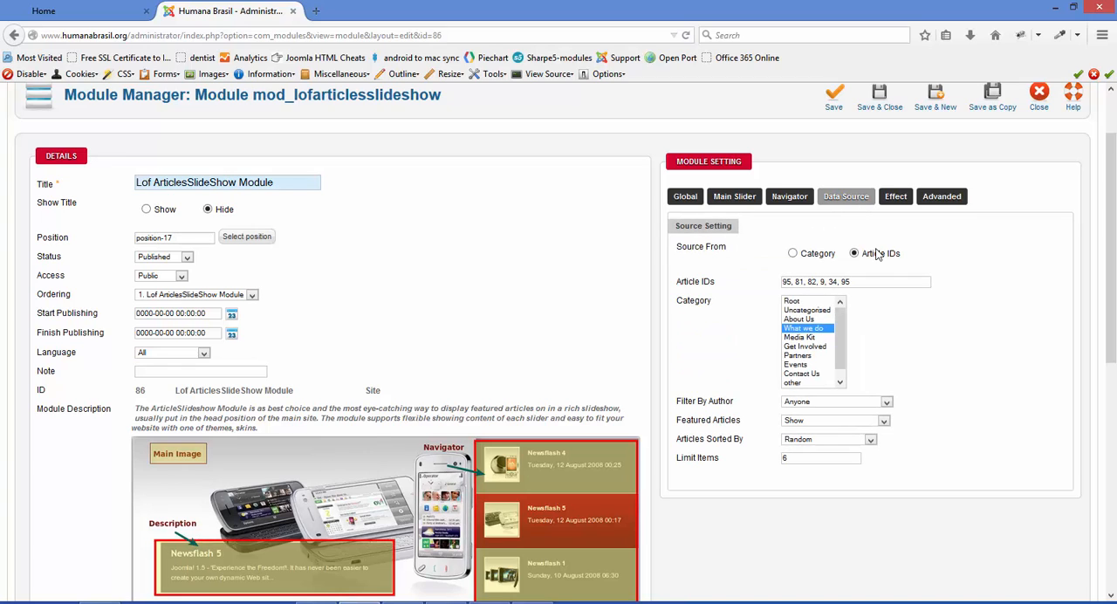
Copy the module's article IDs "95, 81, 82, 9, 34, 95" into Notepad and close the module without saving
left_click_drag(861, 253, 764, 292)
key("ctrl+c")
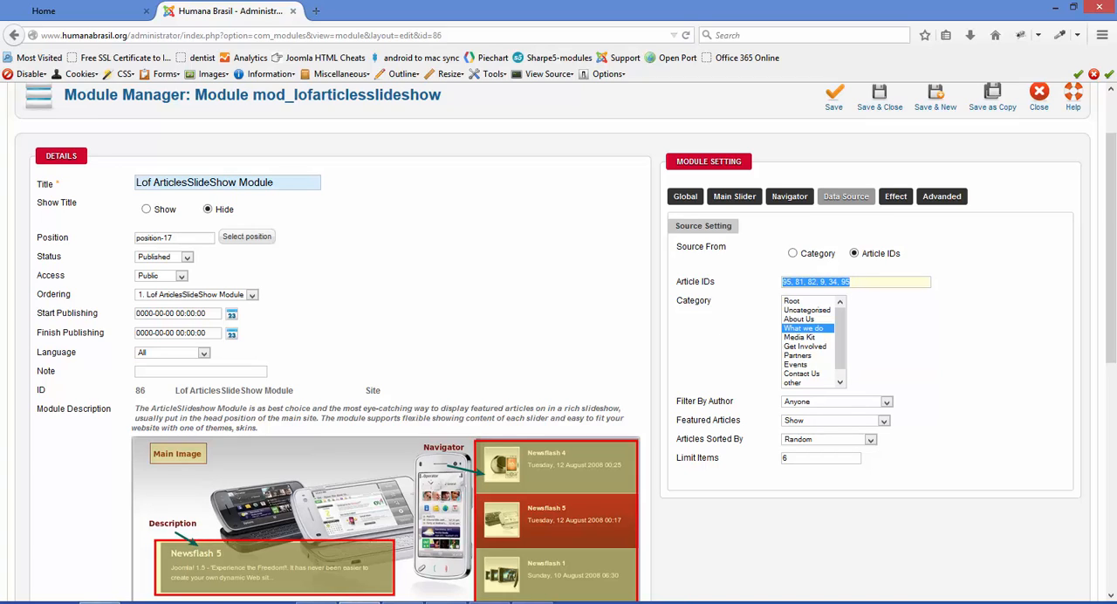
key("alt+Tab")
key("ctrl+a")
key("ctrl+v")
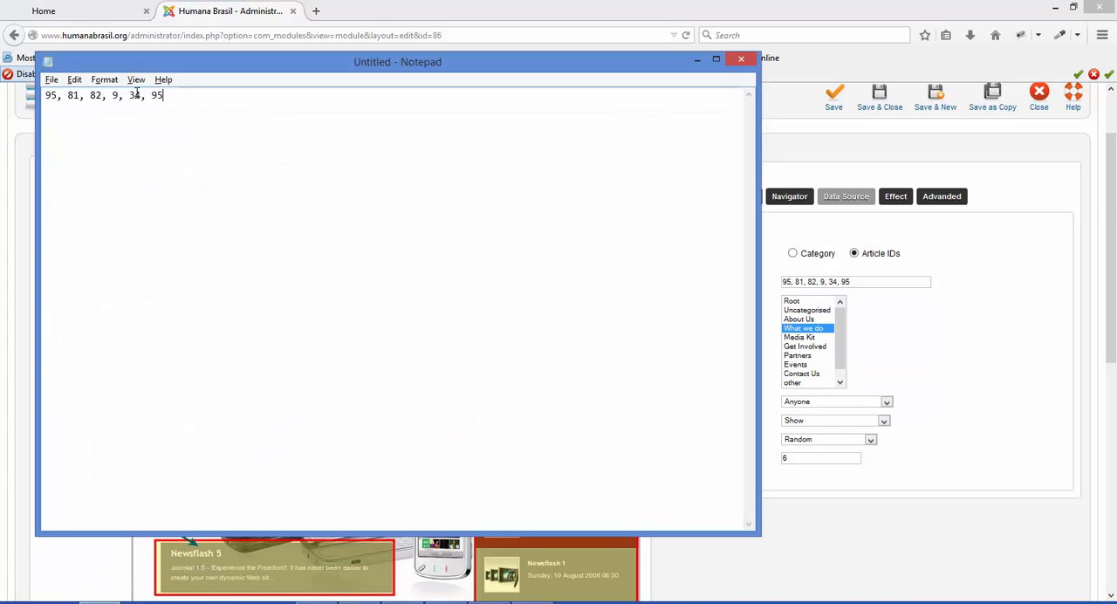
left_click(697, 63)
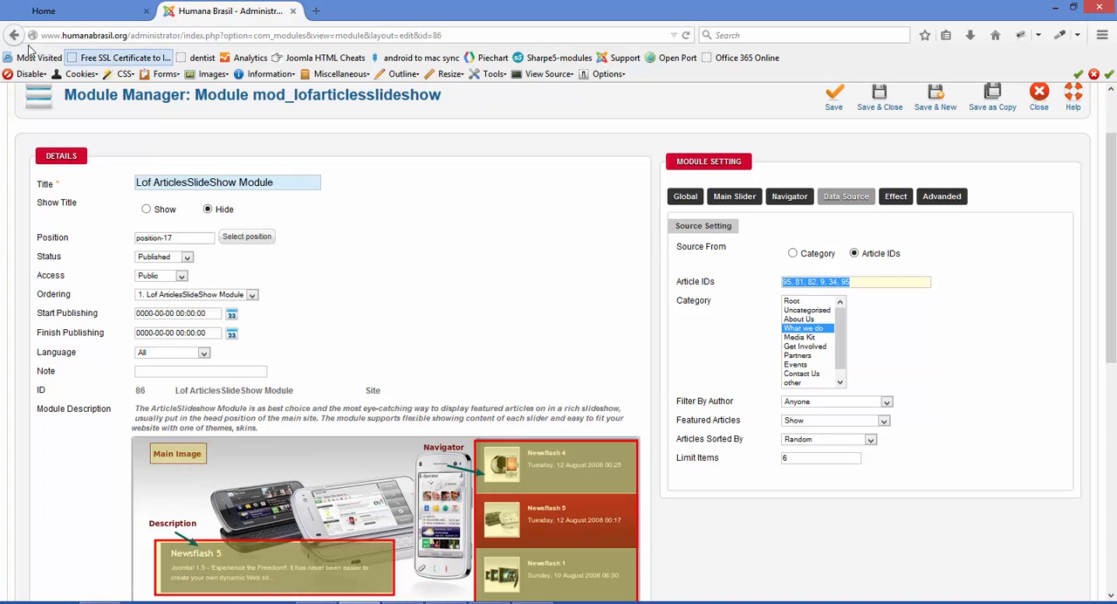
left_click(1038, 98)
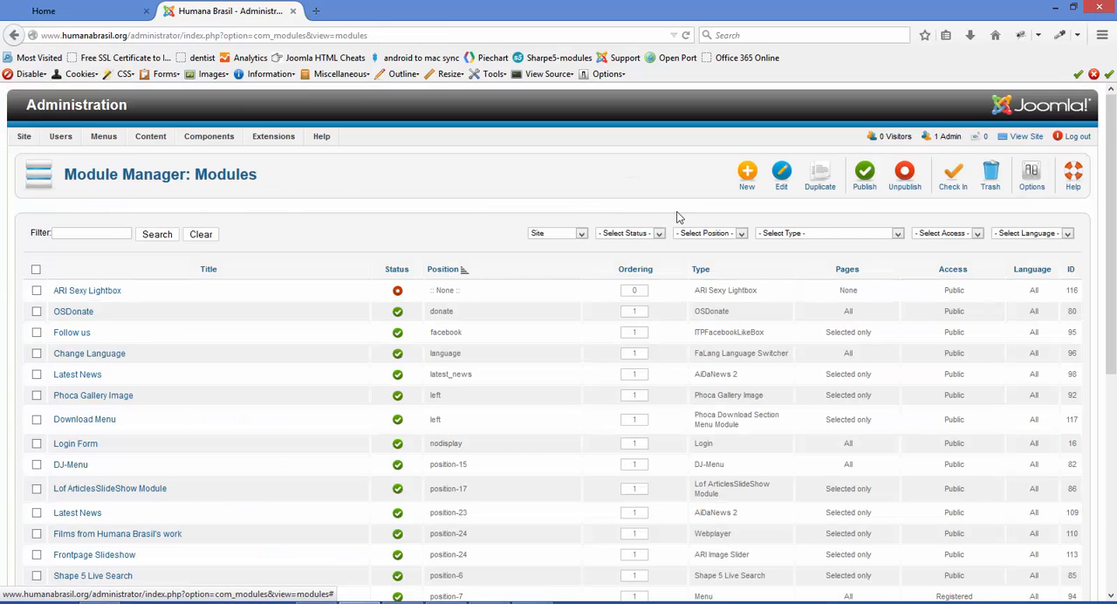
Go back to the Article Manager's article list and check the noted article IDs in Notepad
left_click(159, 155)
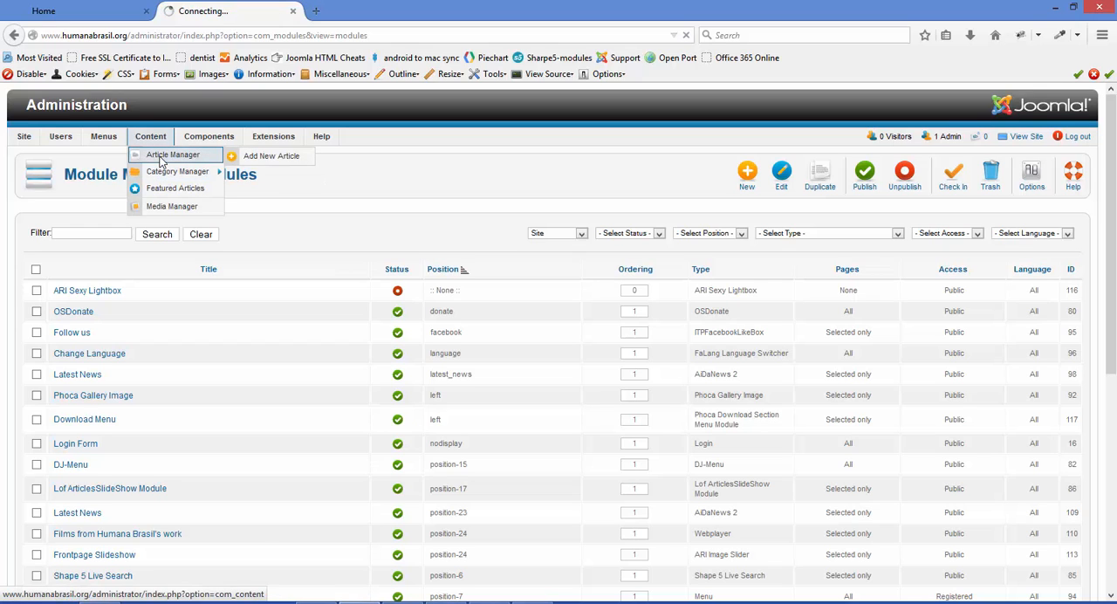
key("alt+Tab")
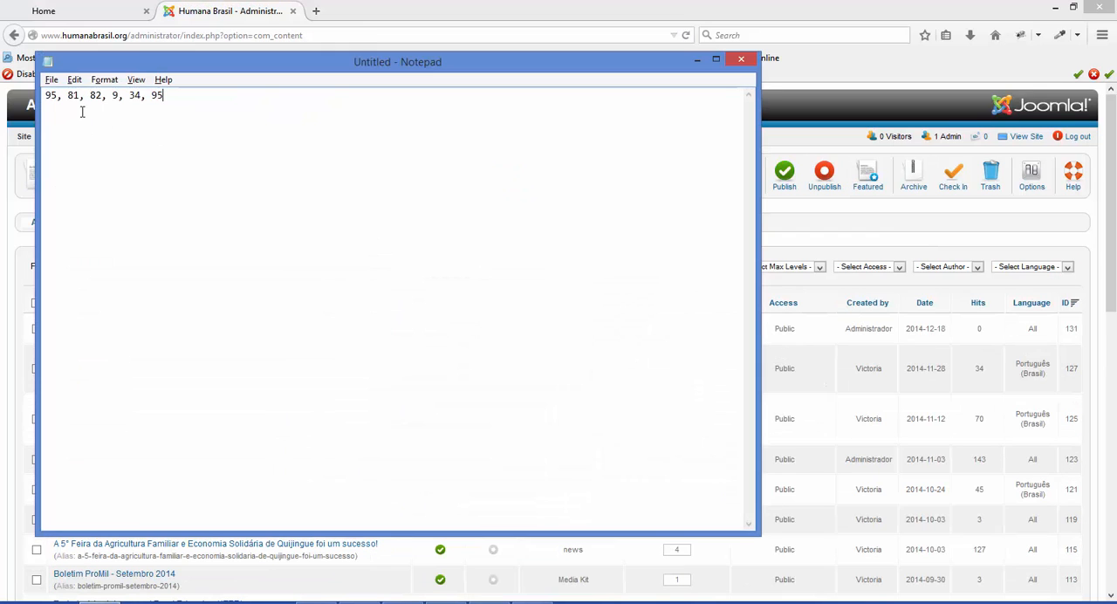
key("alt+Tab")
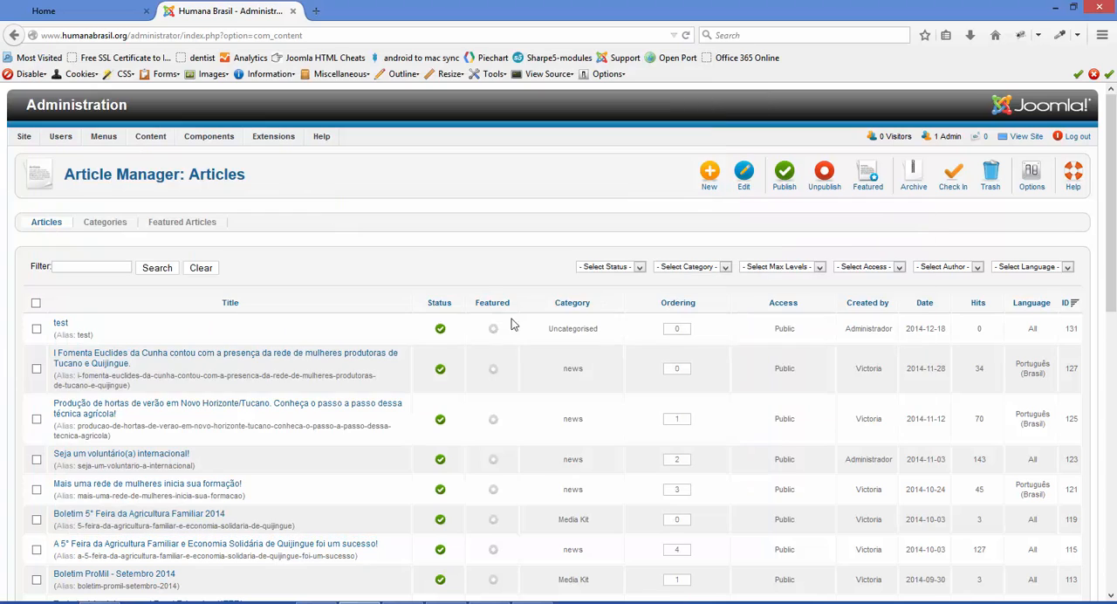
Find the article with ID 81, Project "1 million of trees", on page 2 of the list and open it for editing
scroll(953, 400, "down", 8)
scroll(954, 400, "down", 3)
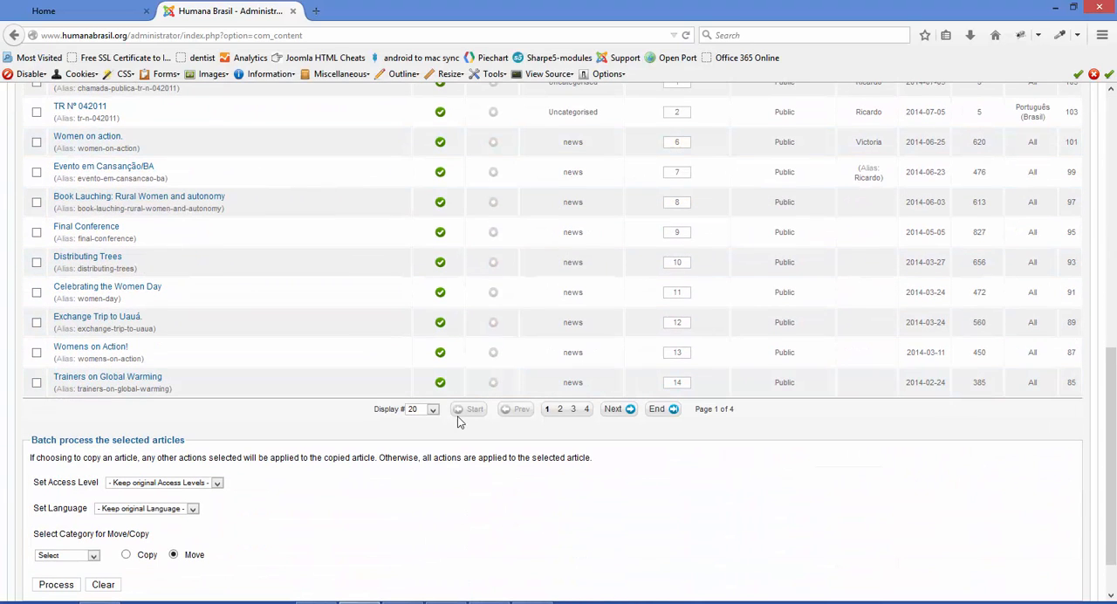
left_click(560, 412)
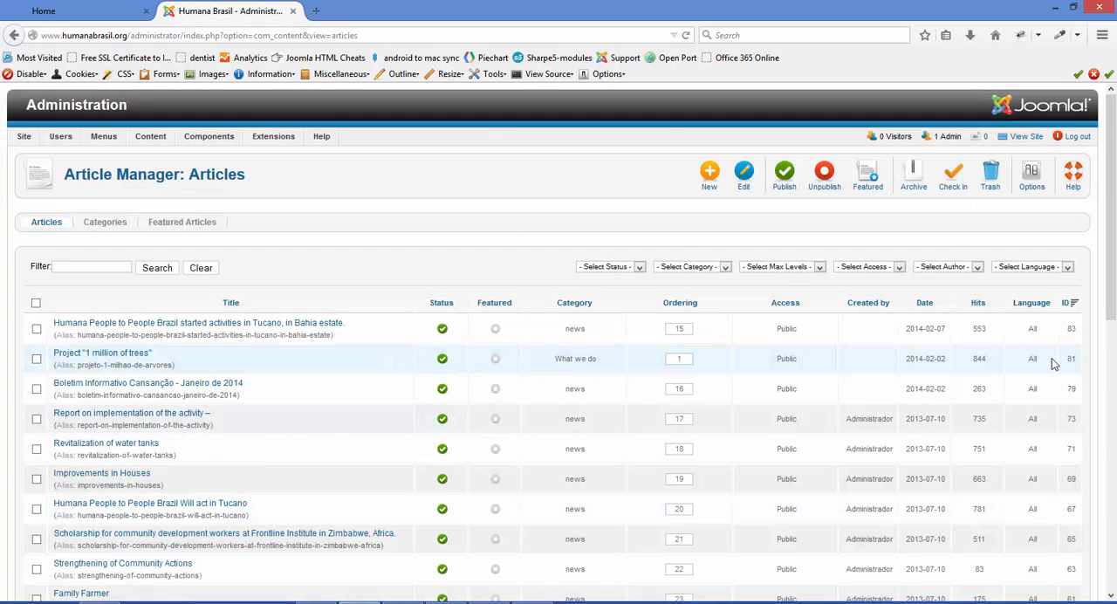
left_click(129, 356)
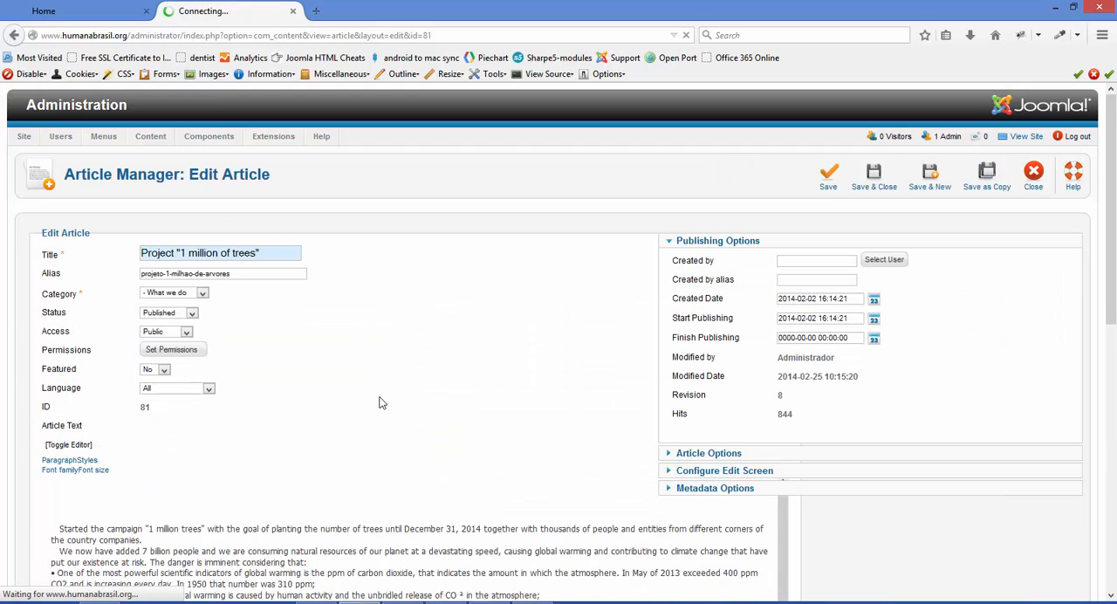
Resize the group photo in the article text, first narrowing it and finally stretching it slightly beyond its original width
scroll(382, 400, "down", 3)
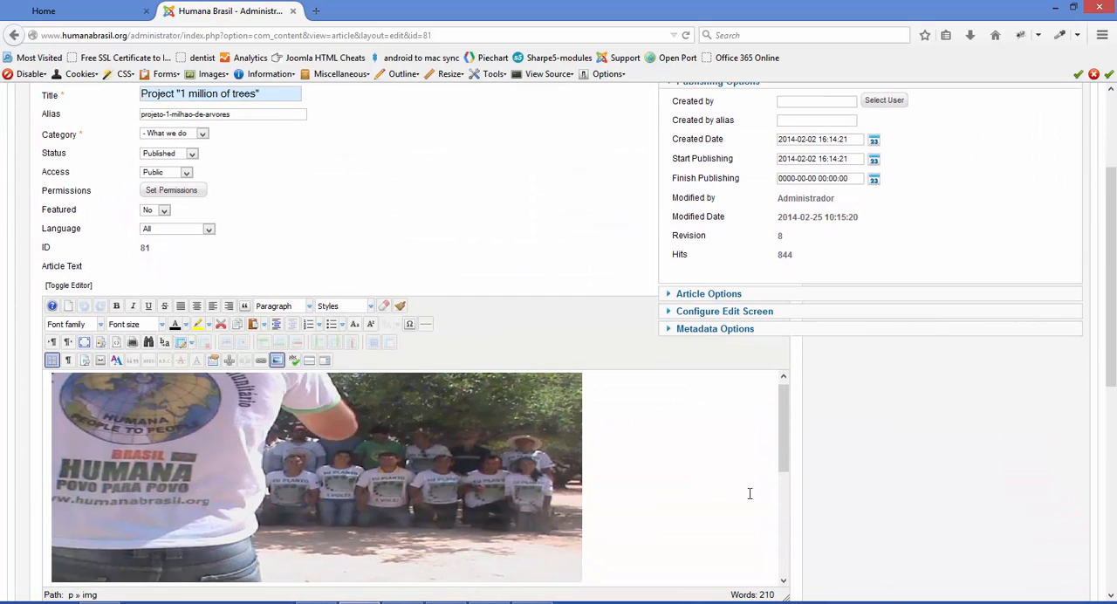
left_click_drag(788, 505, 789, 457)
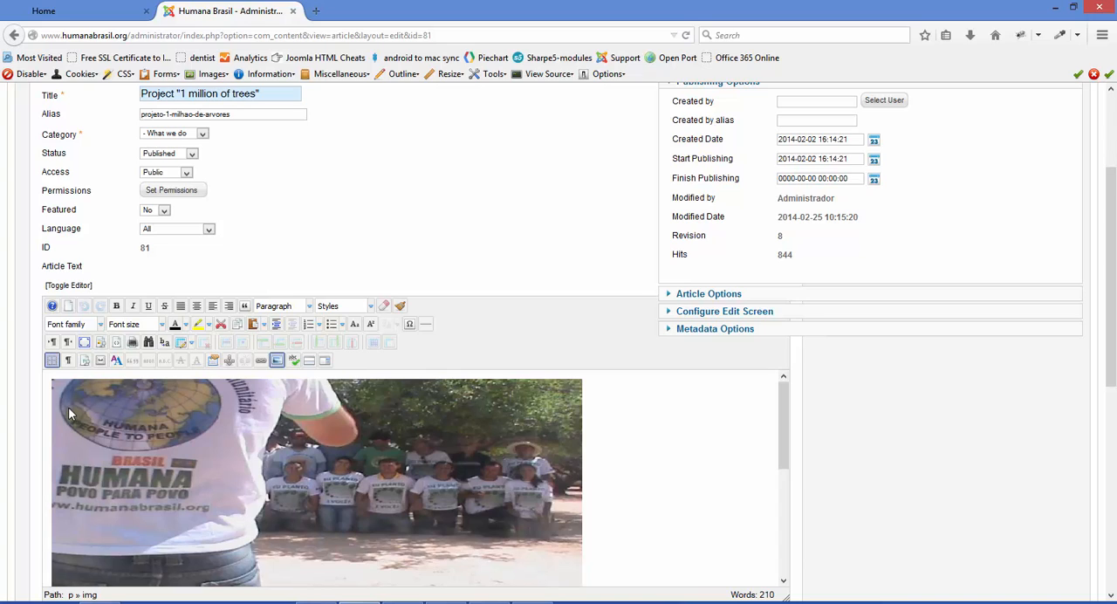
left_click(271, 490)
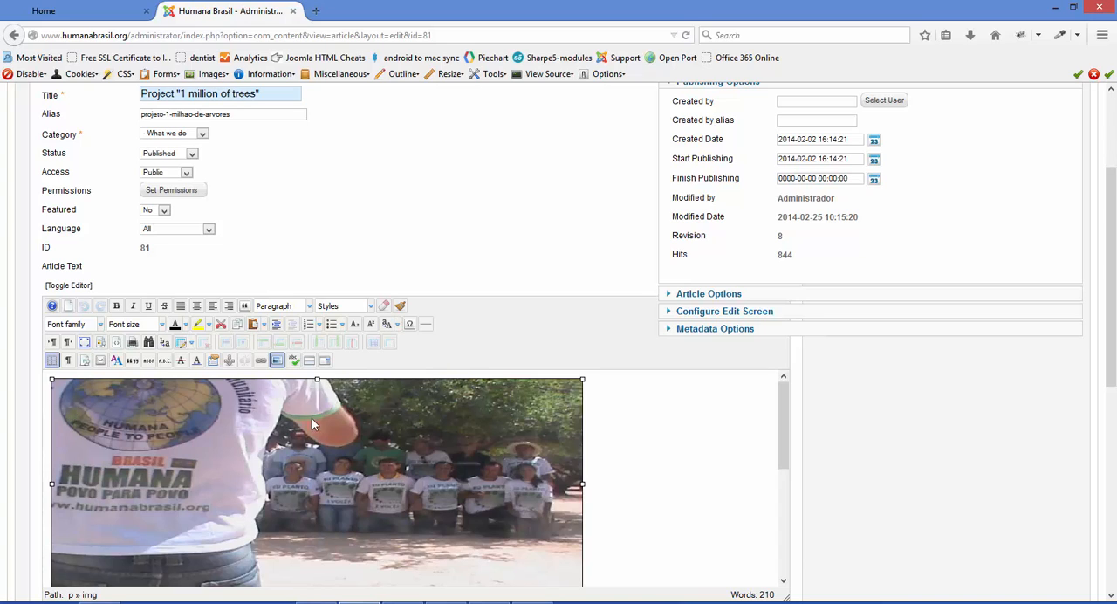
left_click_drag(50, 485, 263, 508)
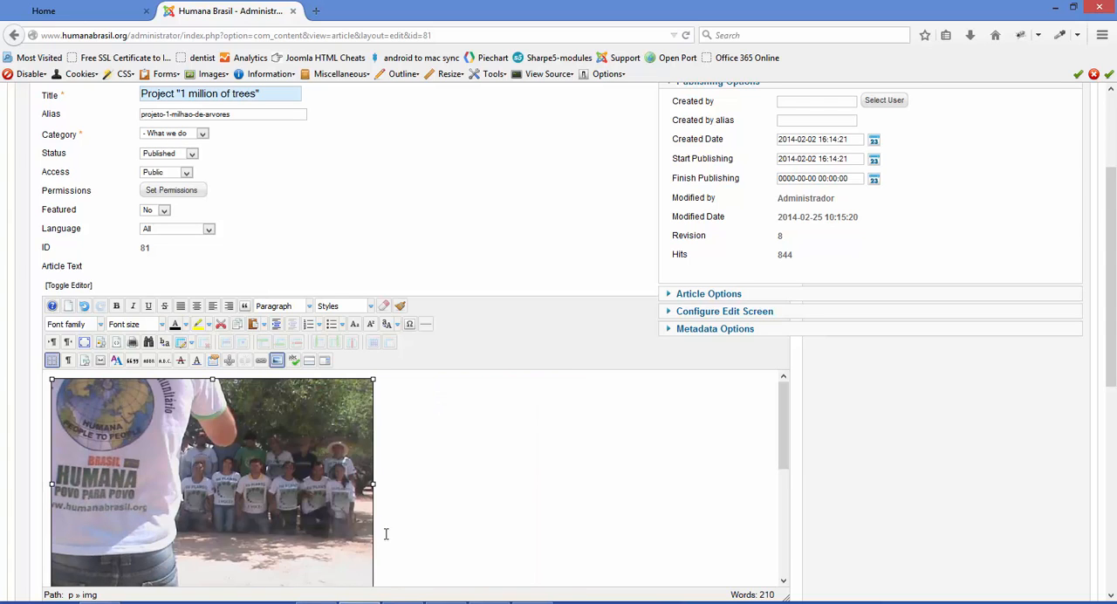
left_click_drag(373, 484, 608, 526)
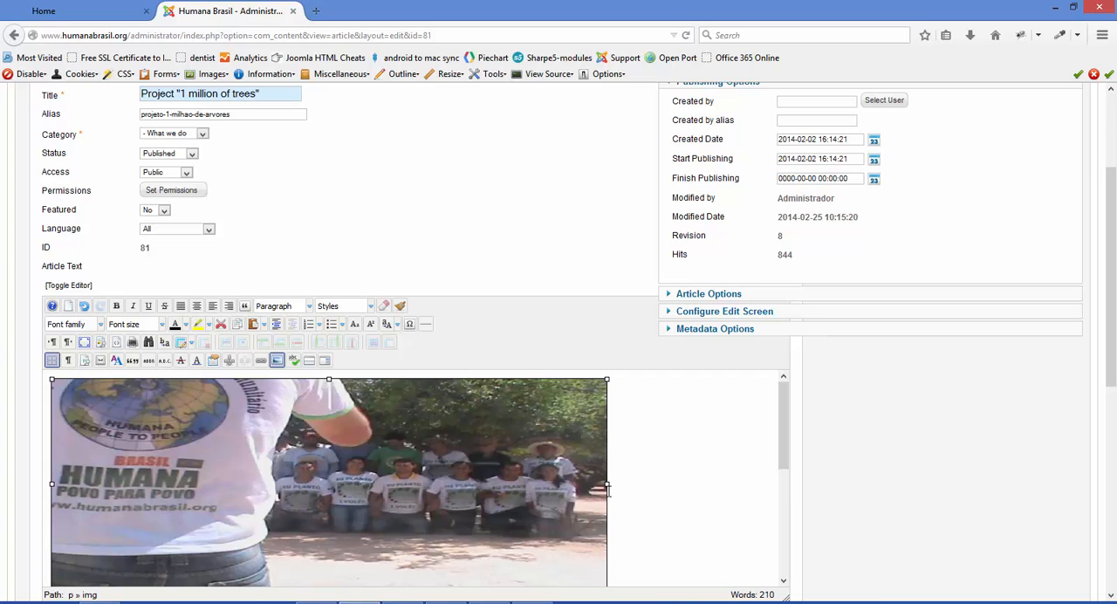
left_click_drag(607, 485, 642, 499)
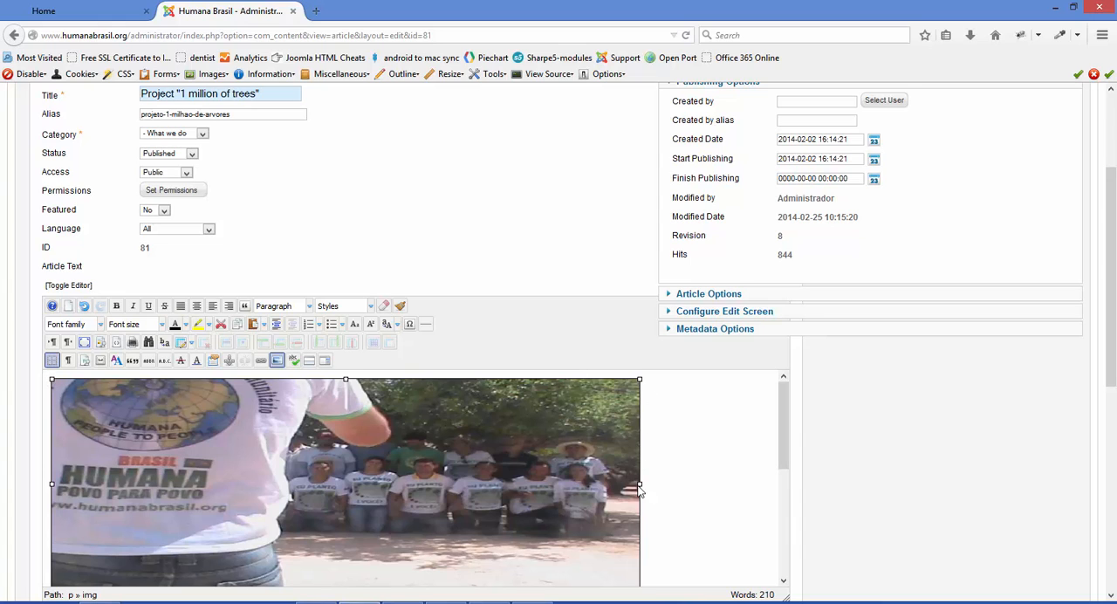
Save and close the article after reviewing its text, and highlight ID 83 of the first article in the list
scroll(787, 270, "down", 3)
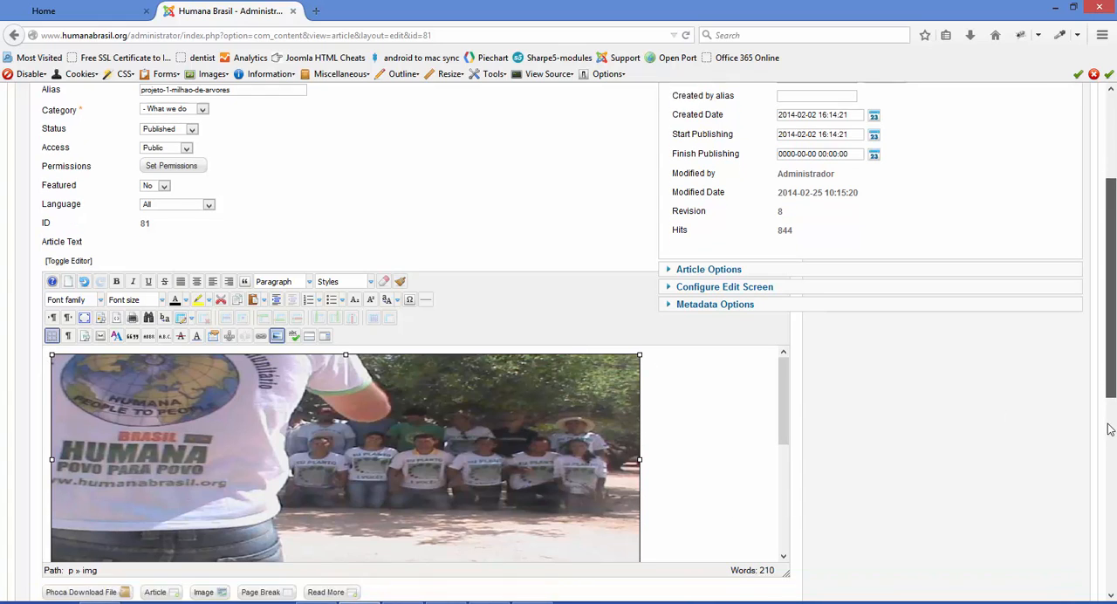
scroll(783, 279, "down", 5)
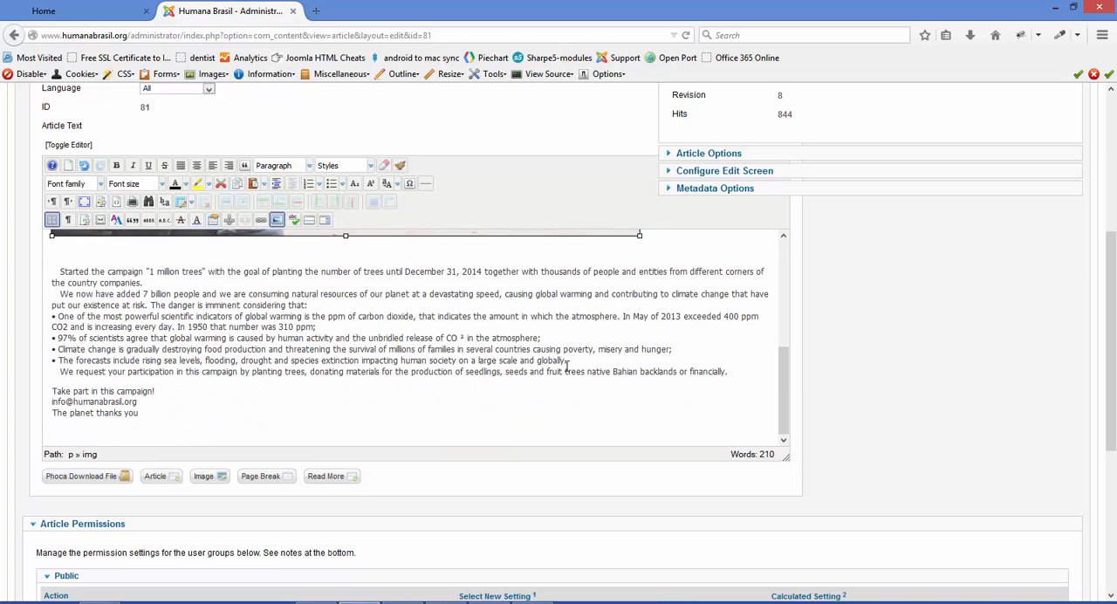
scroll(783, 395, "up", 5)
scroll(1105, 332, "up", 5)
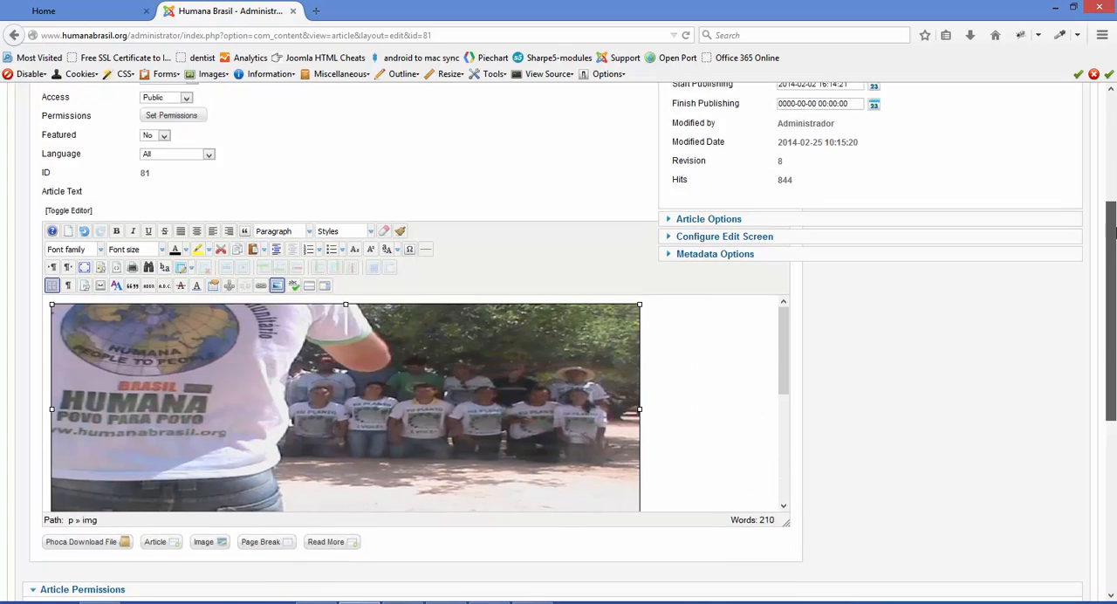
left_click(876, 179)
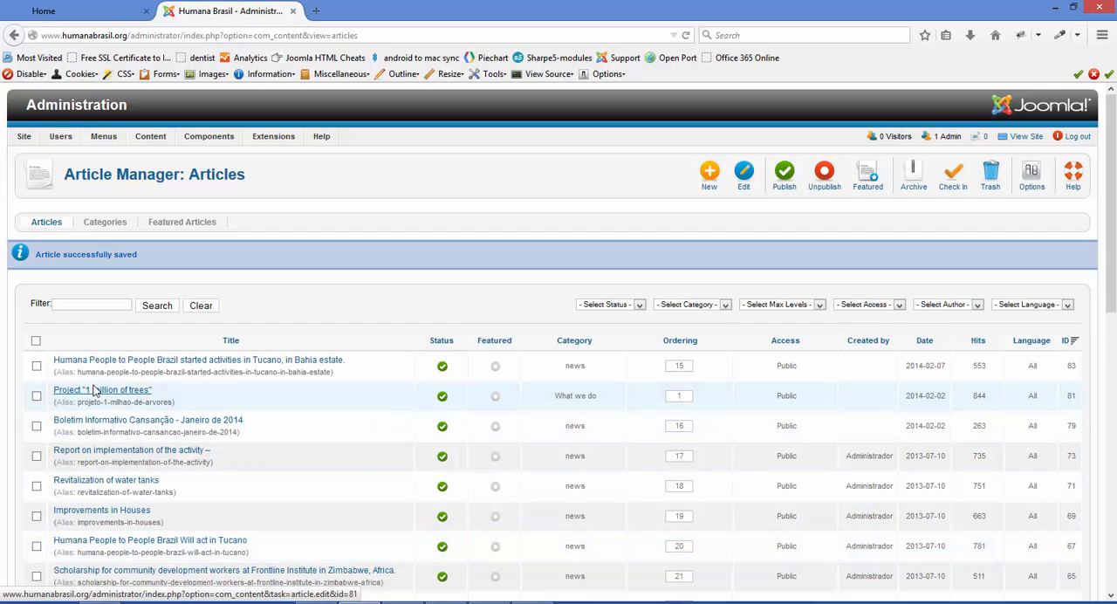
double_click(1071, 366)
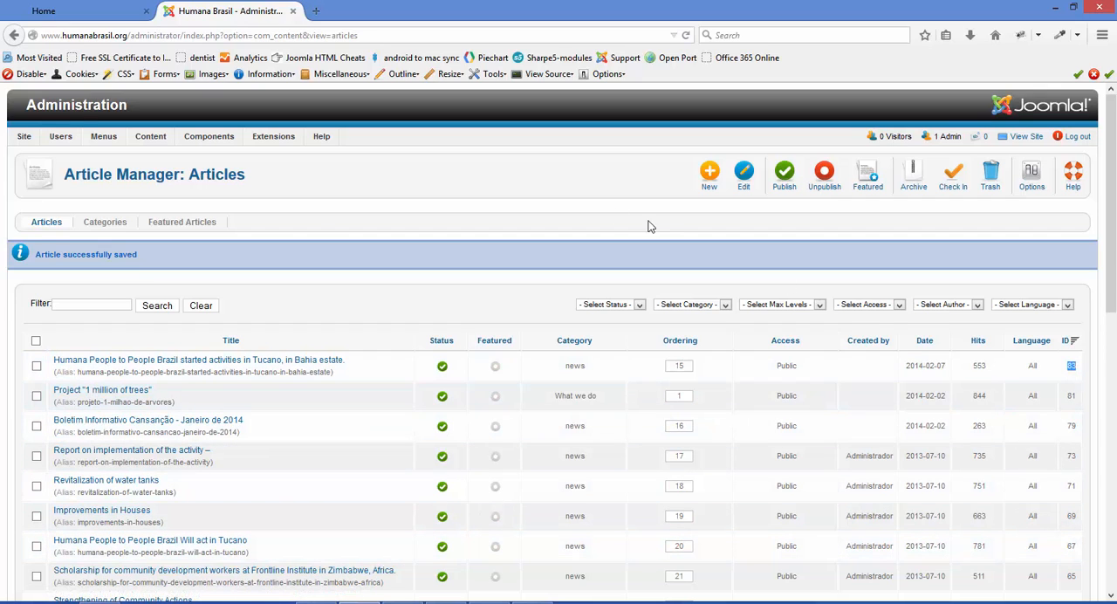
Reopen the "Lof ArticlesSlideShow Module" for editing and show its data source settings
mouse_move(273, 140)
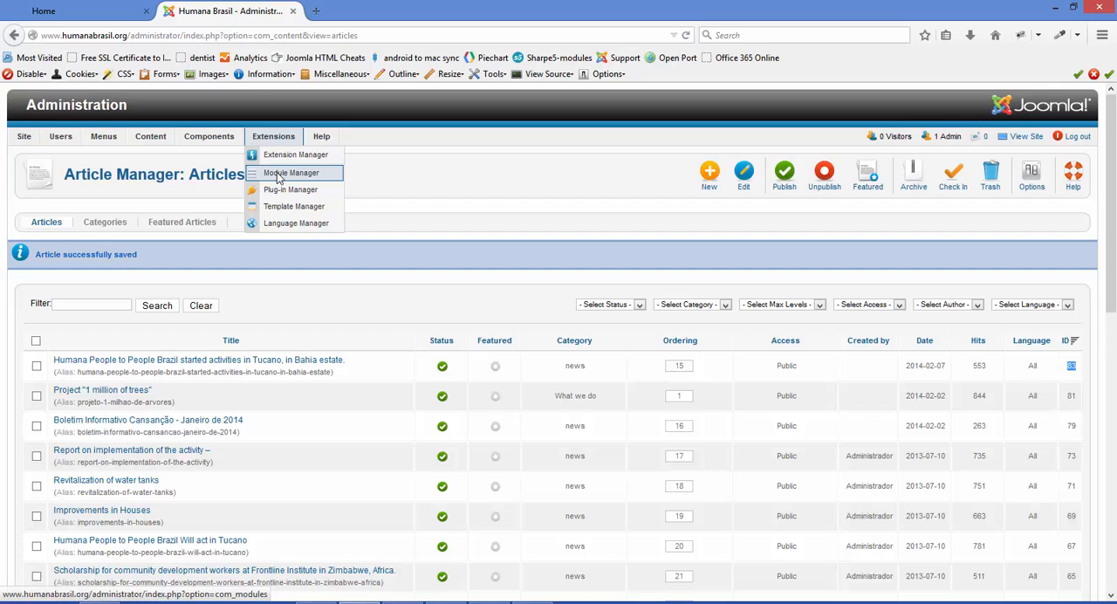
left_click(277, 174)
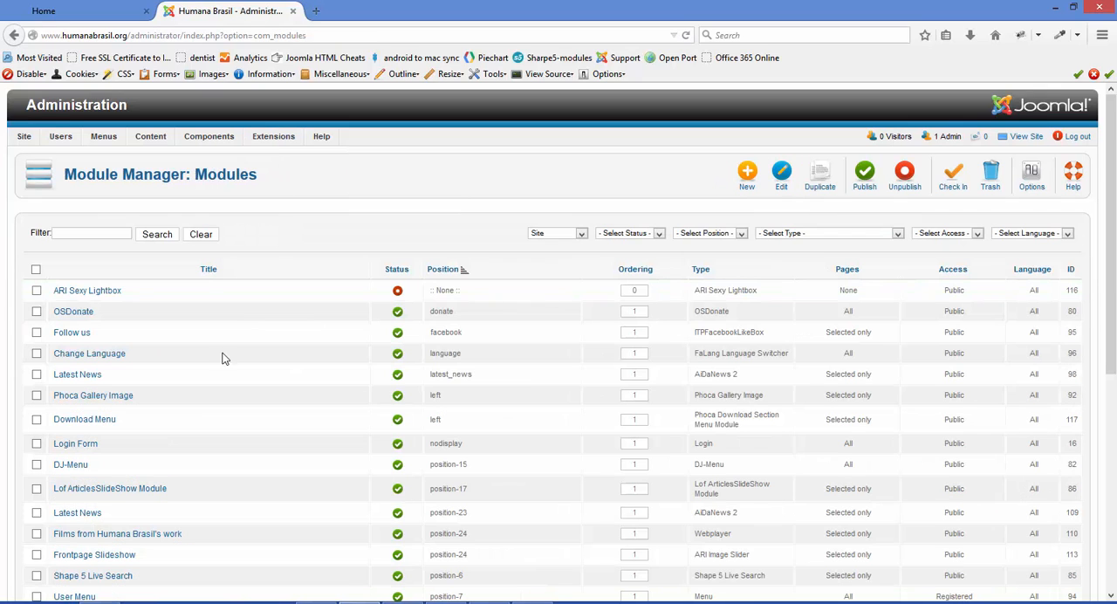
left_click(114, 491)
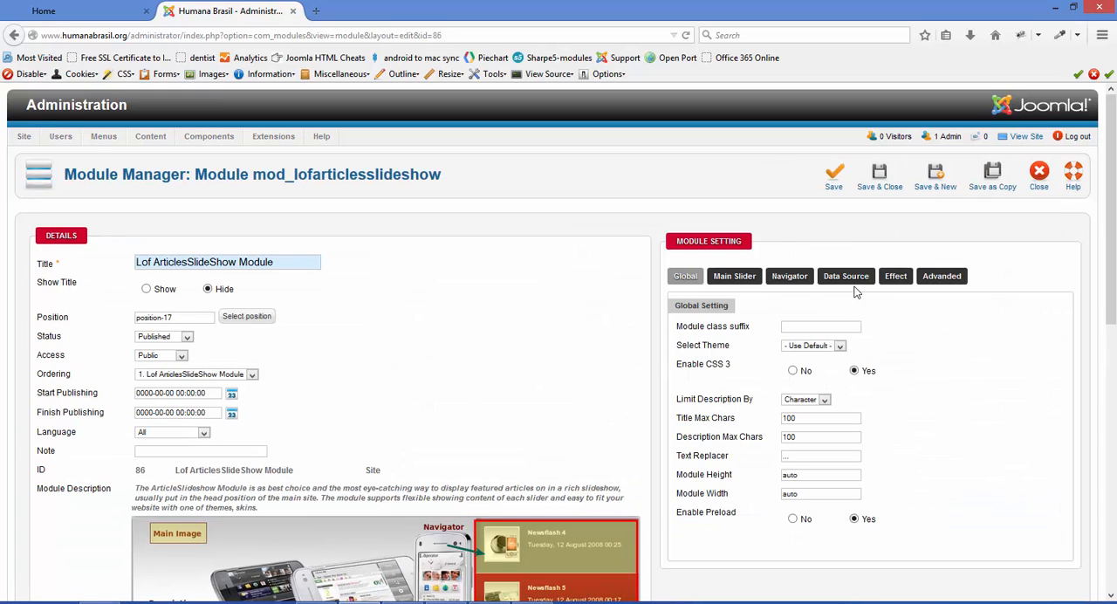
left_click(849, 277)
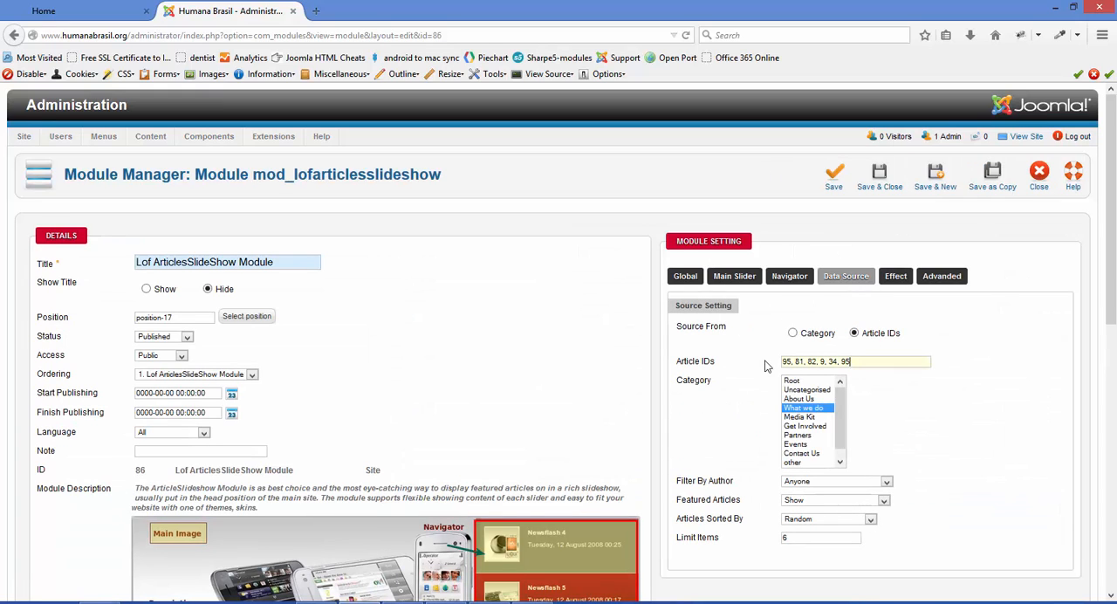
Remove the duplicate 95 from the end of the module's article IDs, set Limit Items to 5, and save the module
left_click(839, 365)
left_click_drag(839, 363, 881, 363)
key("BackSpace")
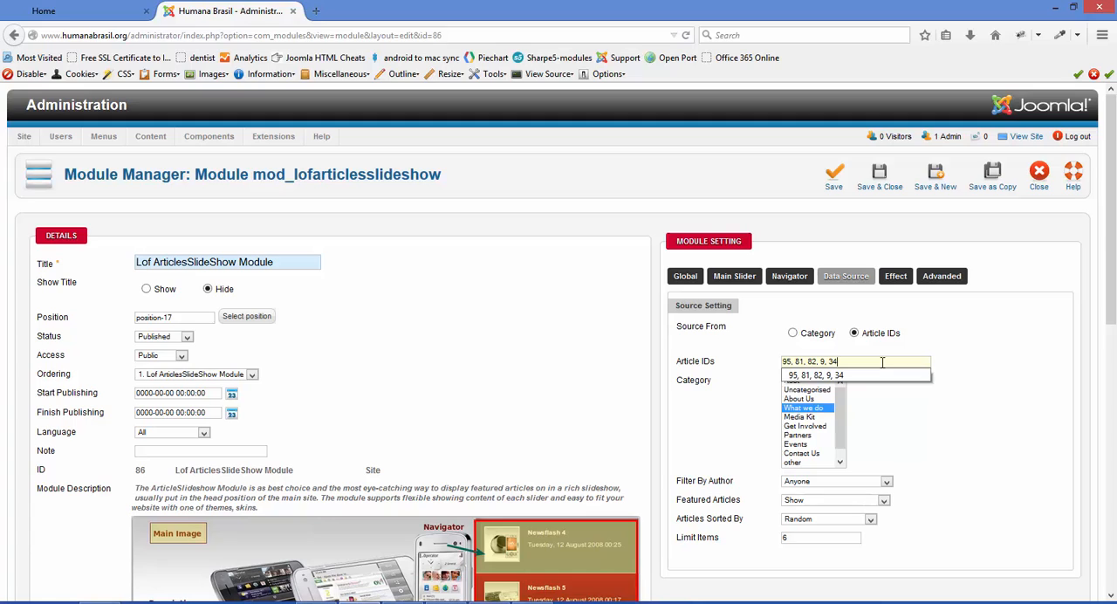
left_click(936, 414)
left_click_drag(792, 540, 759, 533)
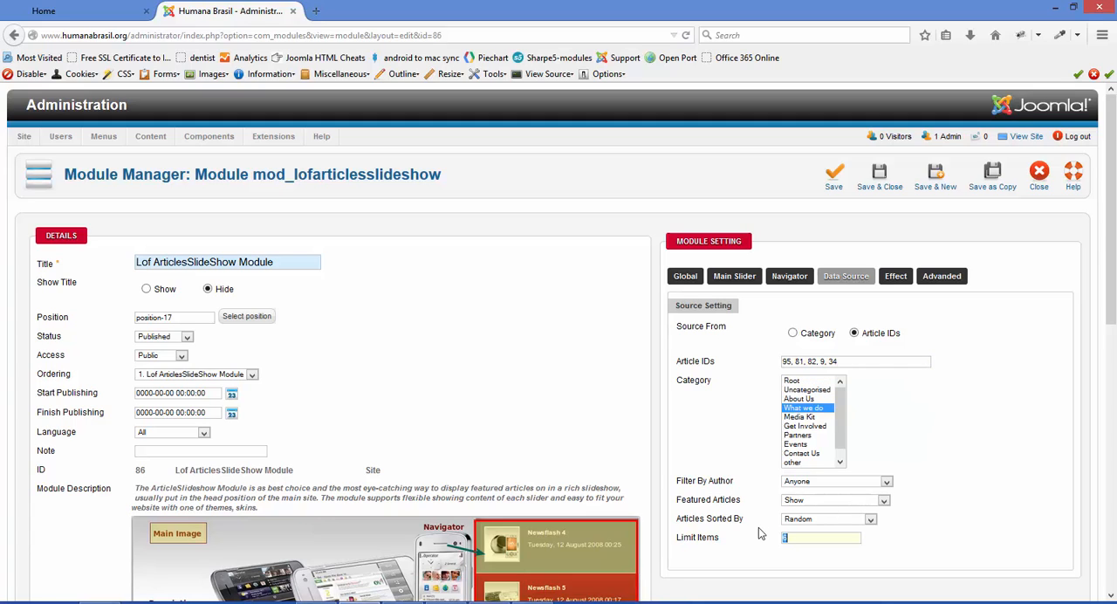
type("5")
left_click(836, 197)
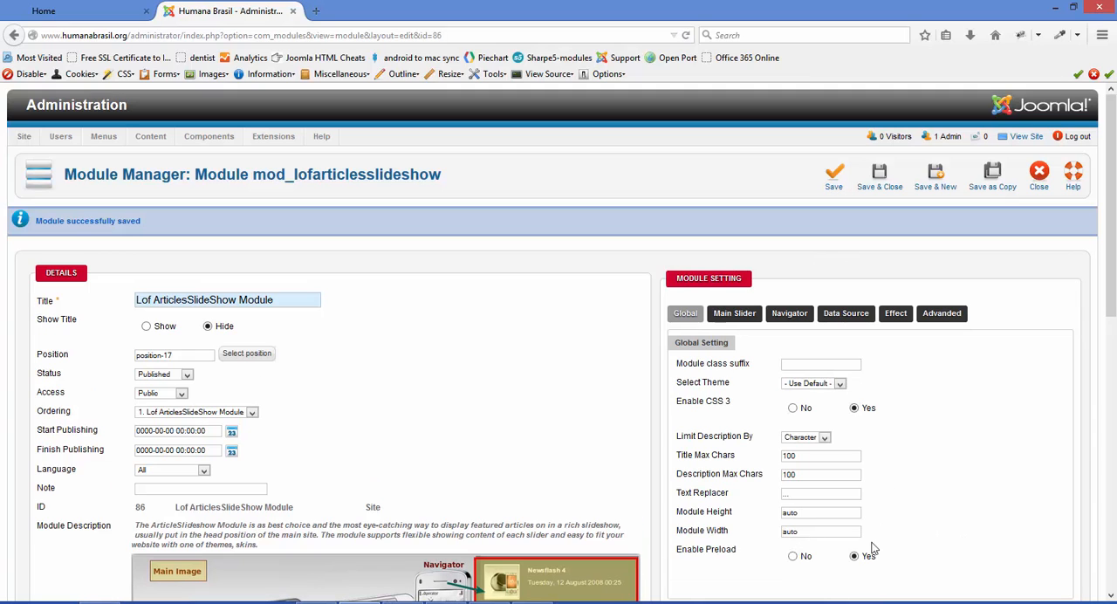
Check the module's saved data source settings and examine the article slideshow on the site's home page
scroll(916, 532, "down", 3)
left_click(845, 154)
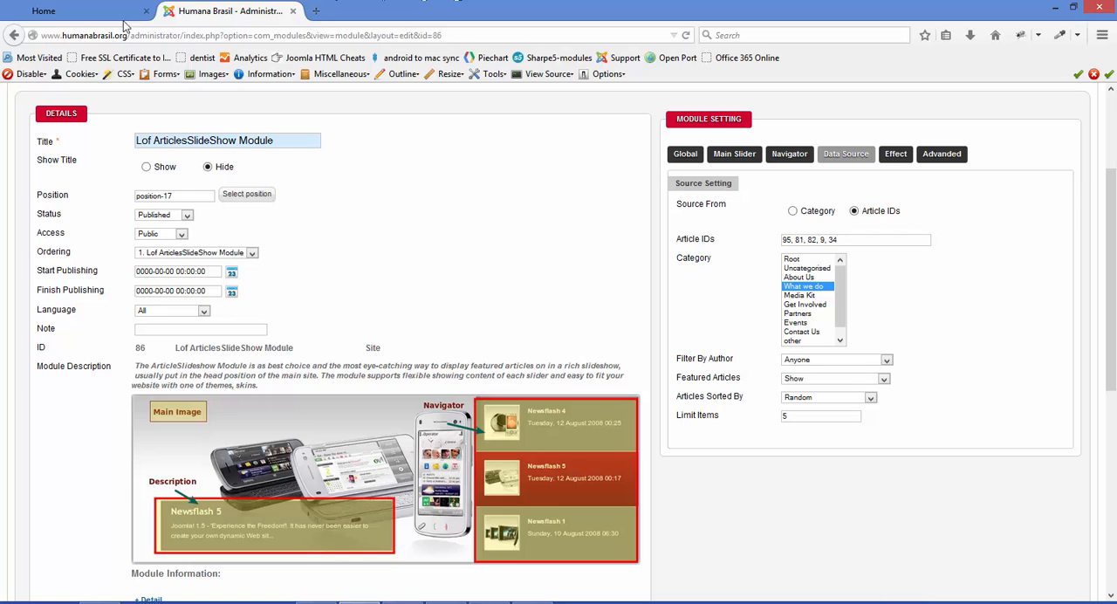
left_click(83, 12)
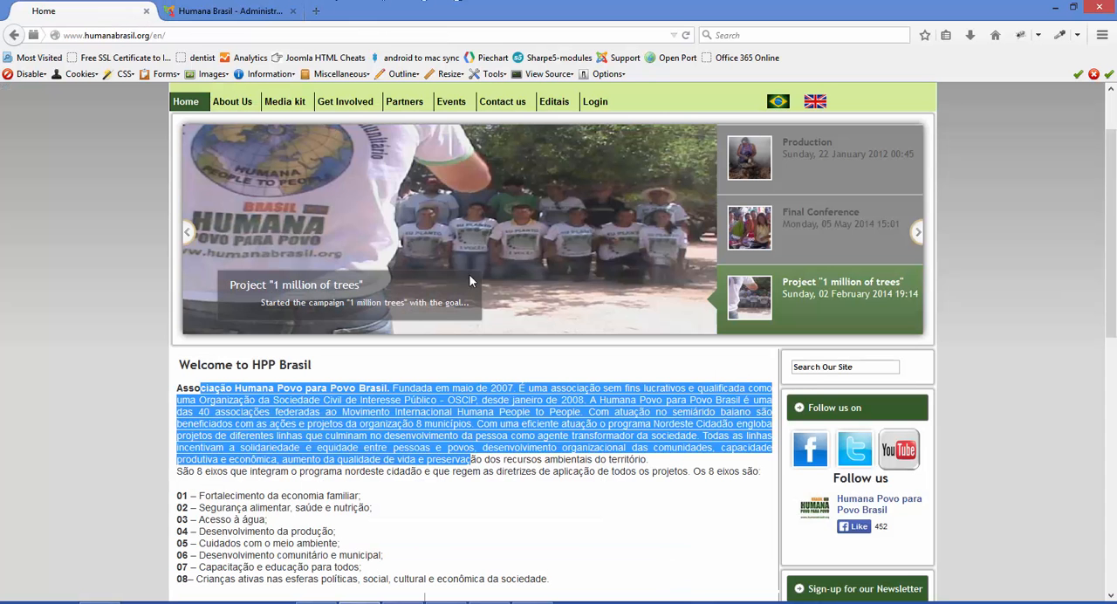
left_click(402, 435)
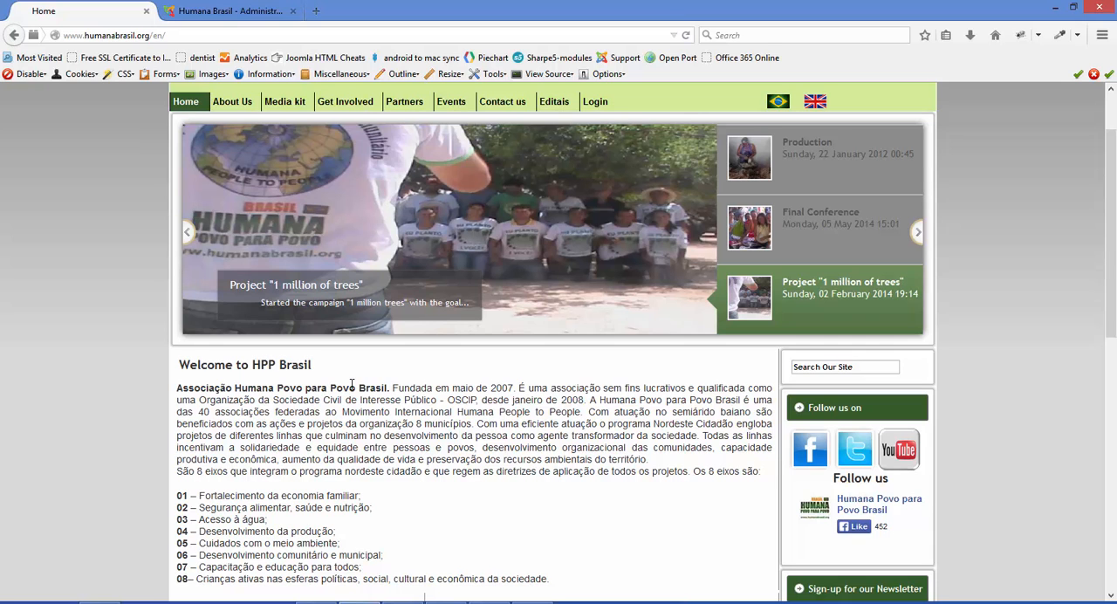
Close the slideshow module and open the Article Manager's article list, then return to the site's home page
left_click(244, 12)
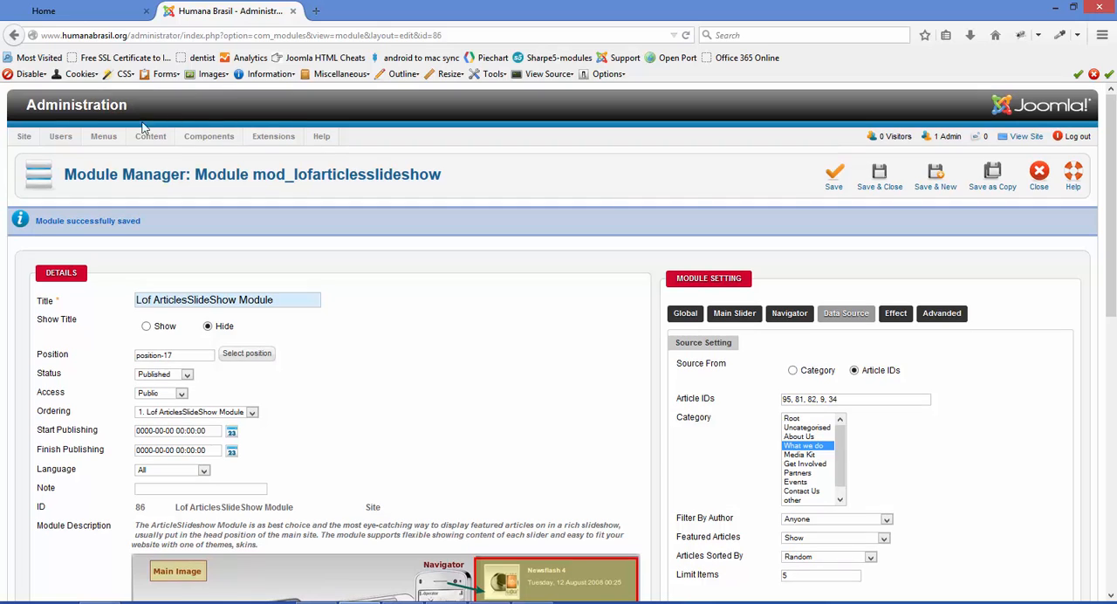
left_click(980, 194)
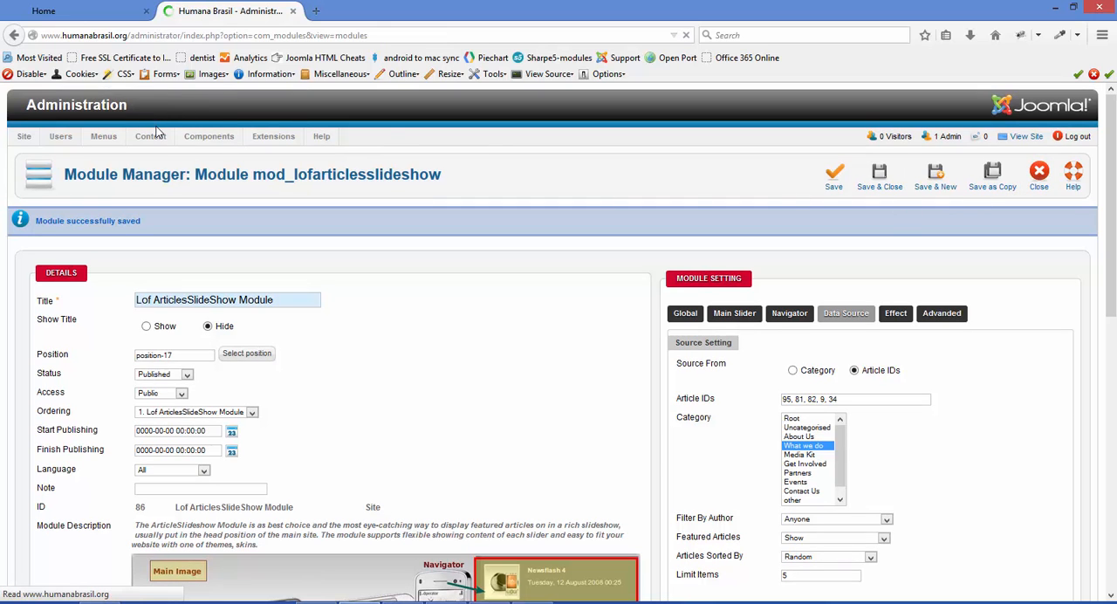
mouse_move(155, 137)
left_click(160, 155)
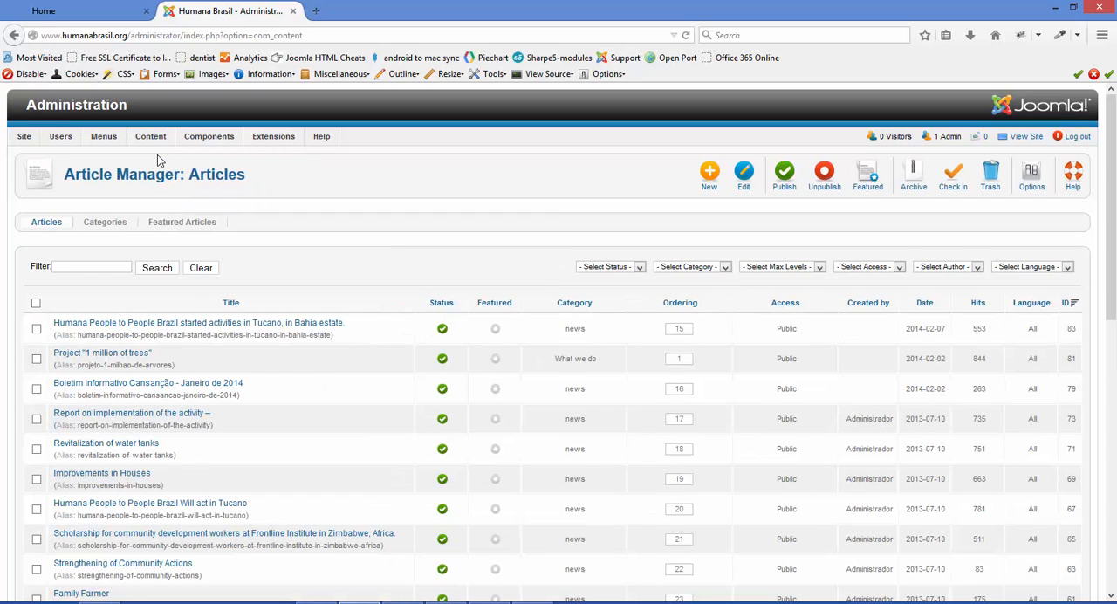
mouse_move(218, 138)
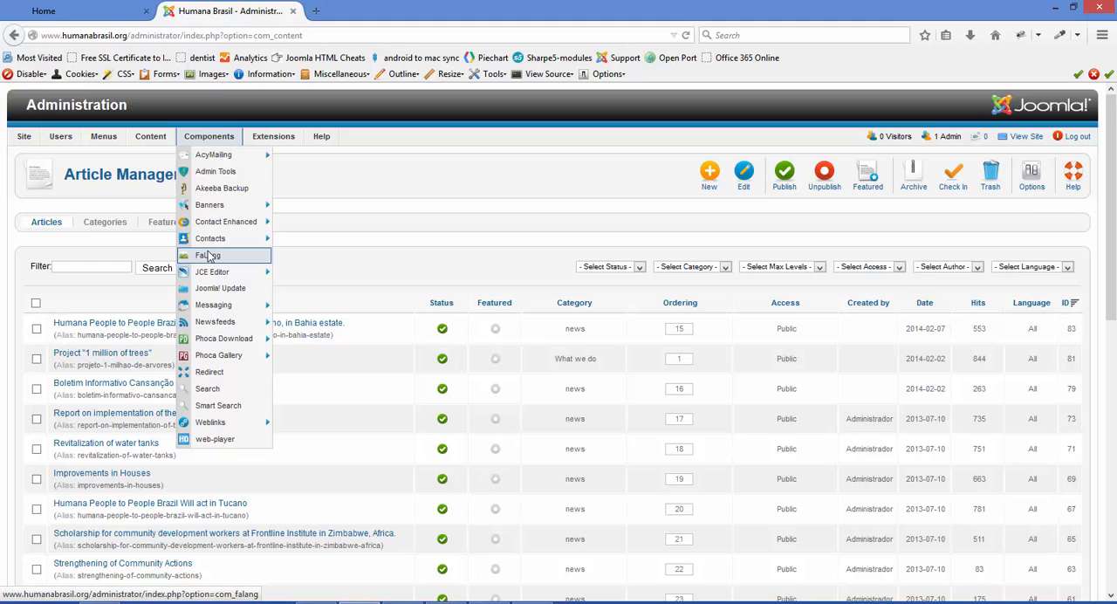
left_click(101, 9)
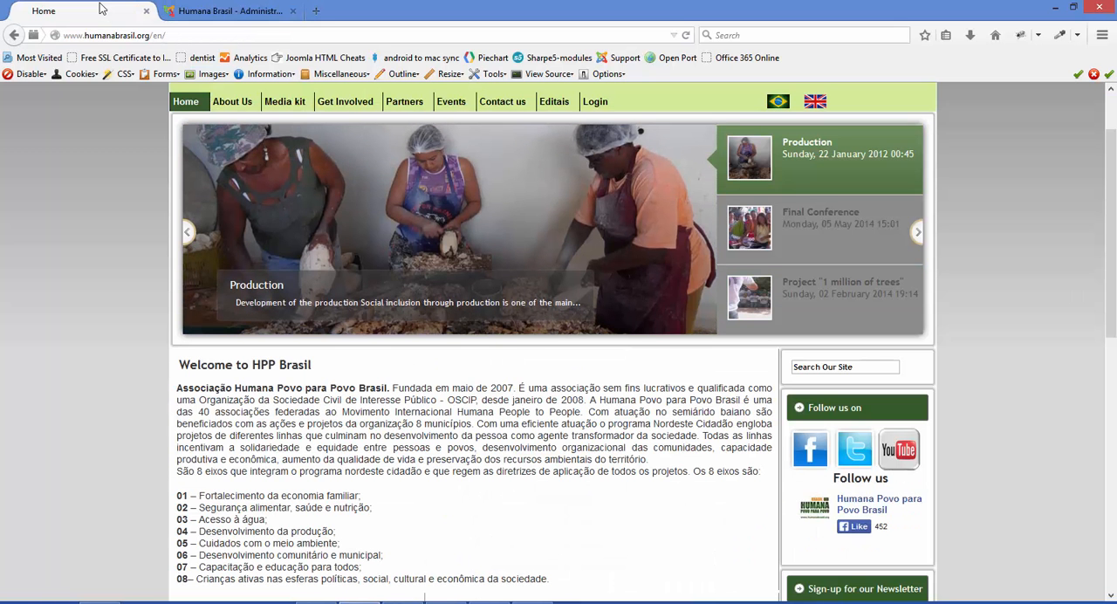